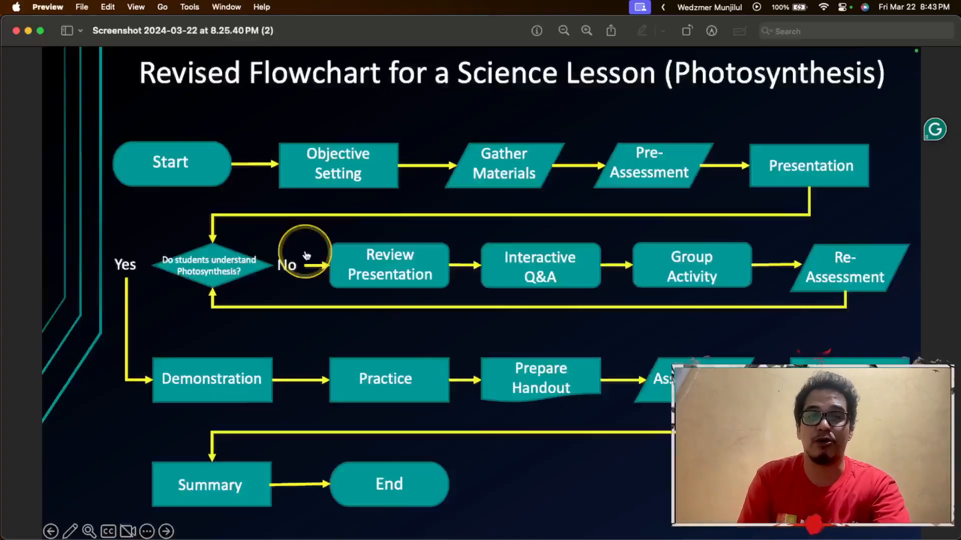
# Examine the complete revised flowchart for the photosynthesis science lesson in the screenshot image.
pyautogui.press('super+Tab')
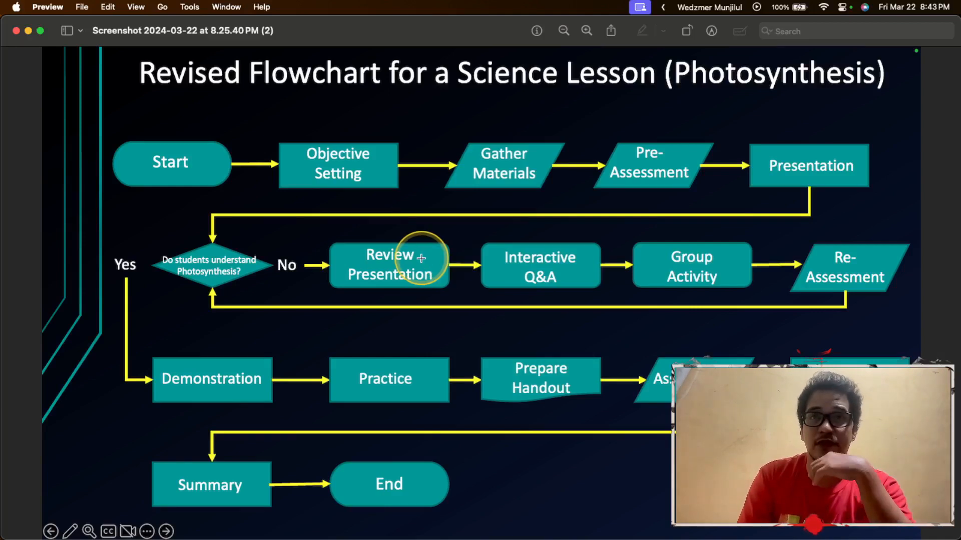
pyautogui.scroll(-5, 422, 258)
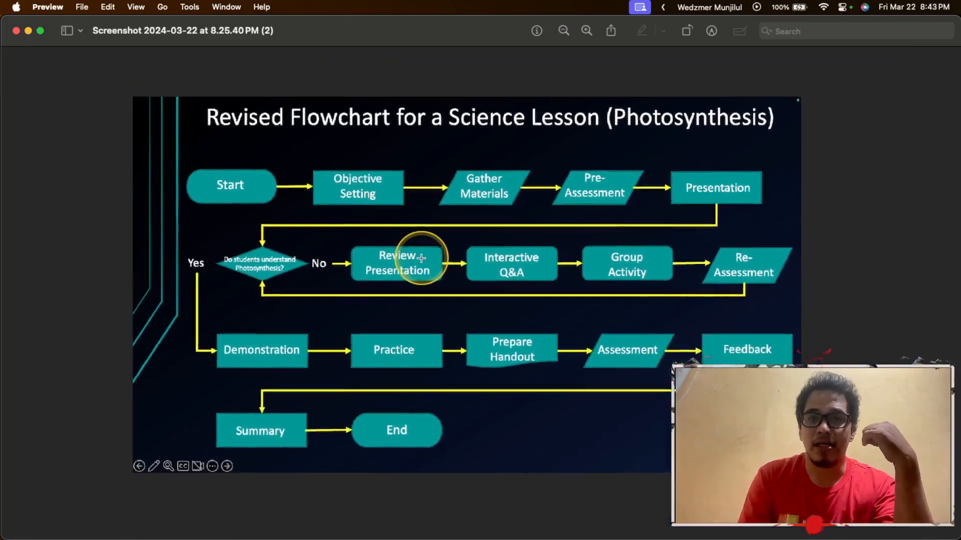
pyautogui.scroll(-5, 421, 258)
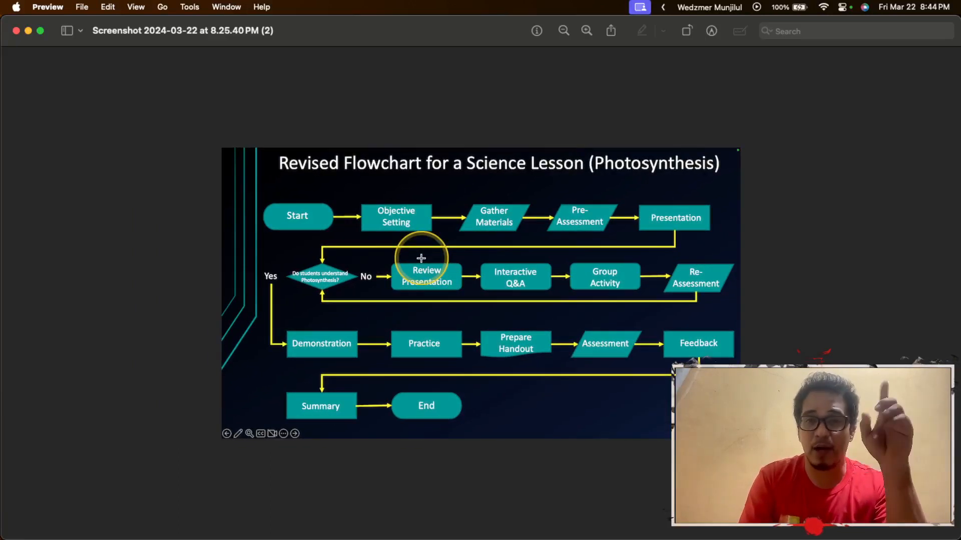
pyautogui.scroll(-3, 422, 258)
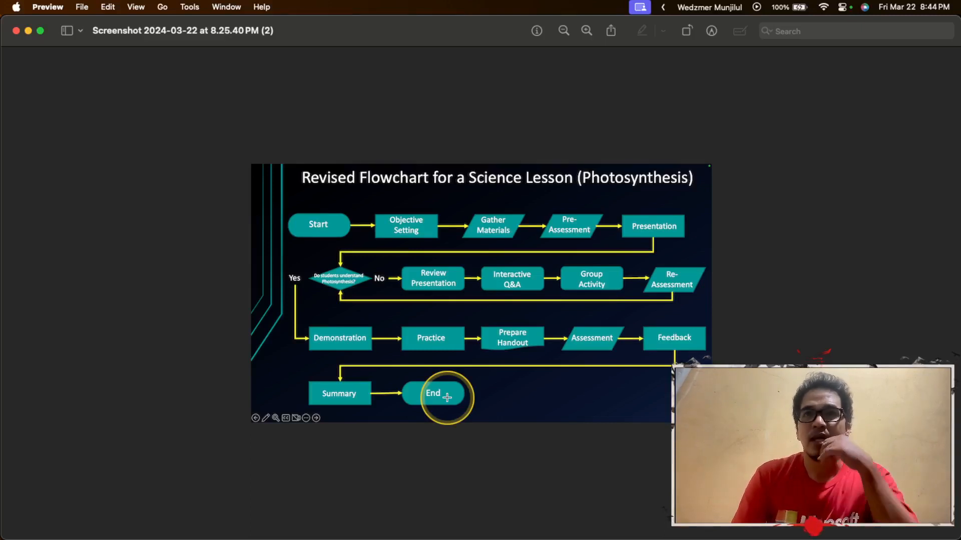
# Switch to the blank document in Word.
pyautogui.press('super+Tab')
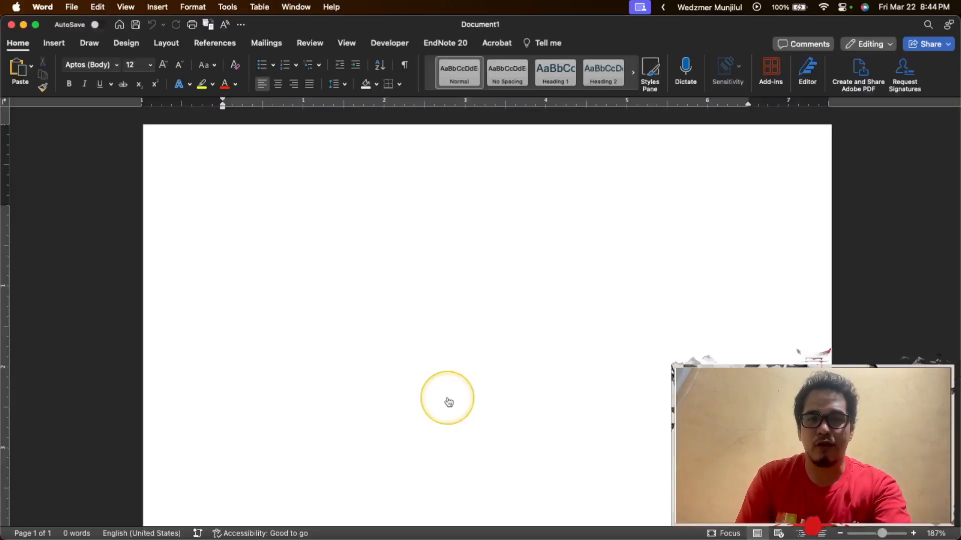
pyautogui.scroll(-5, 422, 363)
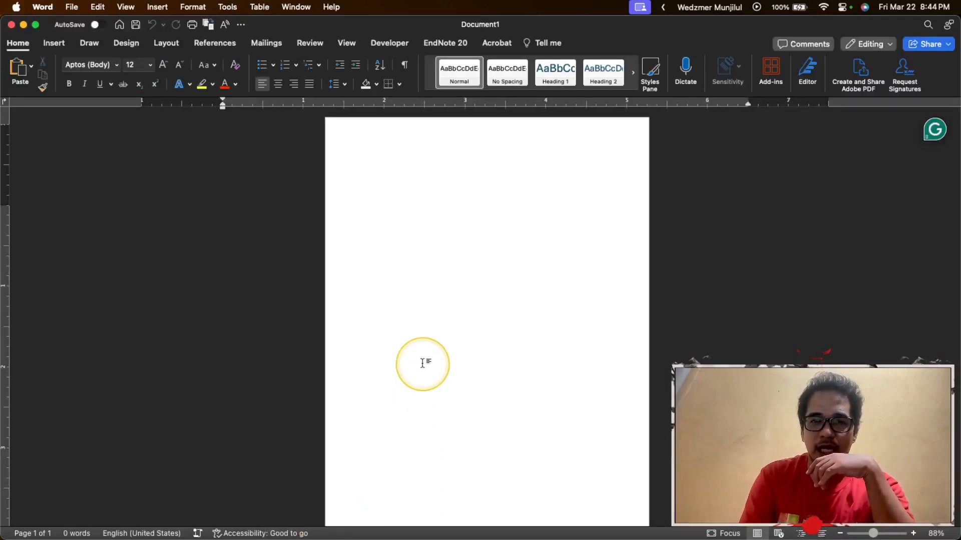
pyautogui.scroll(-3, 422, 363)
pyautogui.scroll(2, 423, 362)
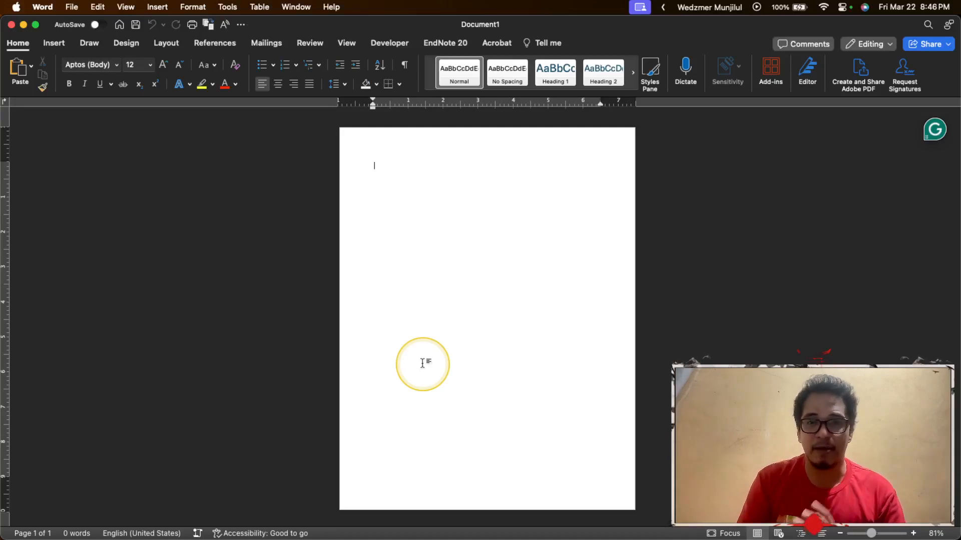
pyautogui.scroll(5, 416, 180)
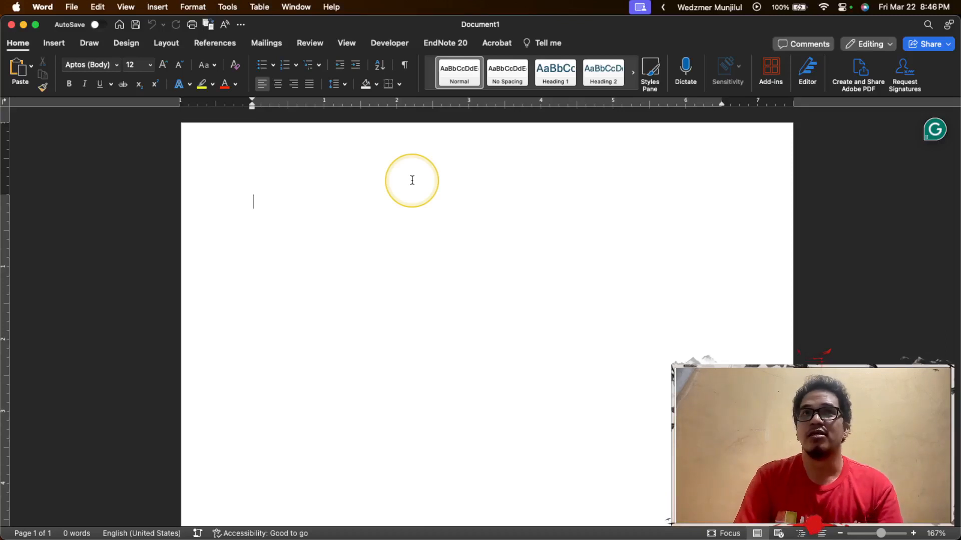
pyautogui.click(347, 45)
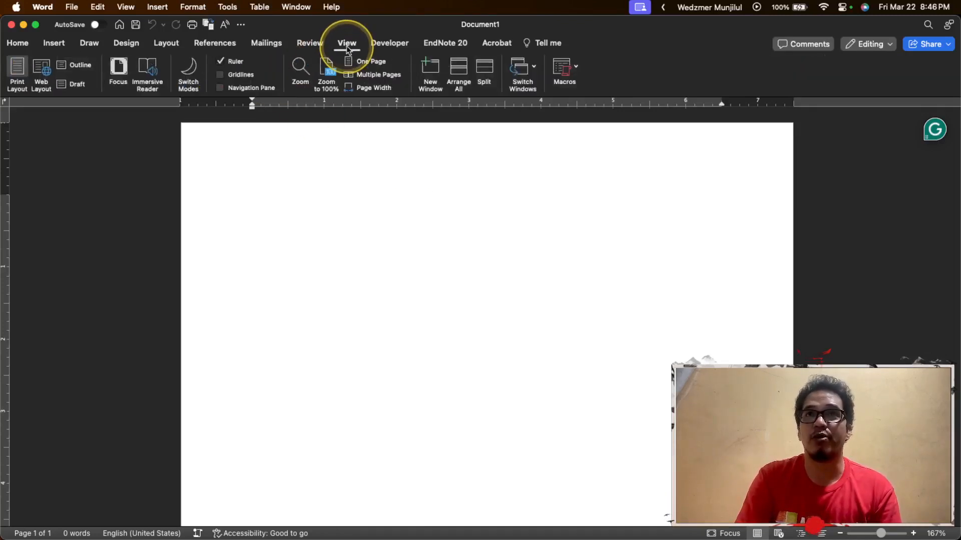
pyautogui.click(312, 47)
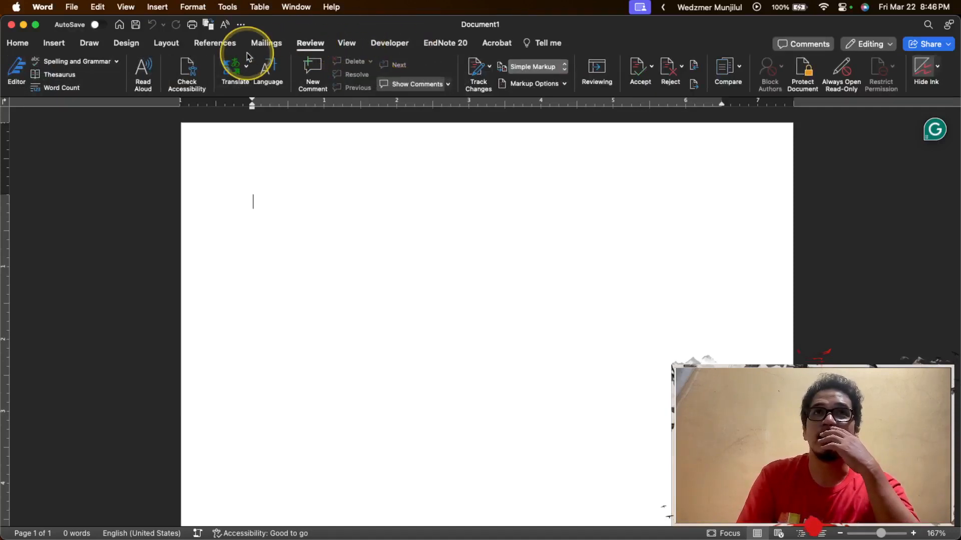
pyautogui.click(164, 43)
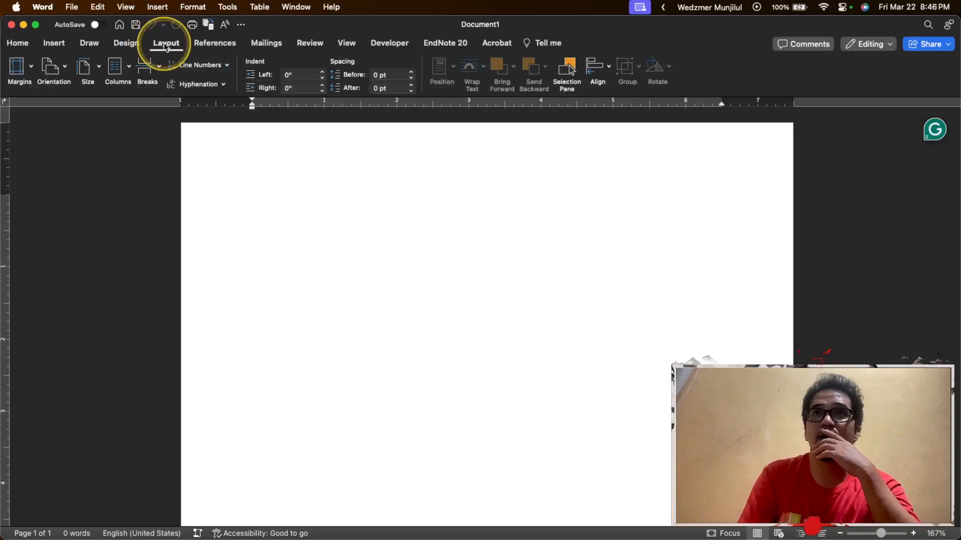
pyautogui.click(55, 44)
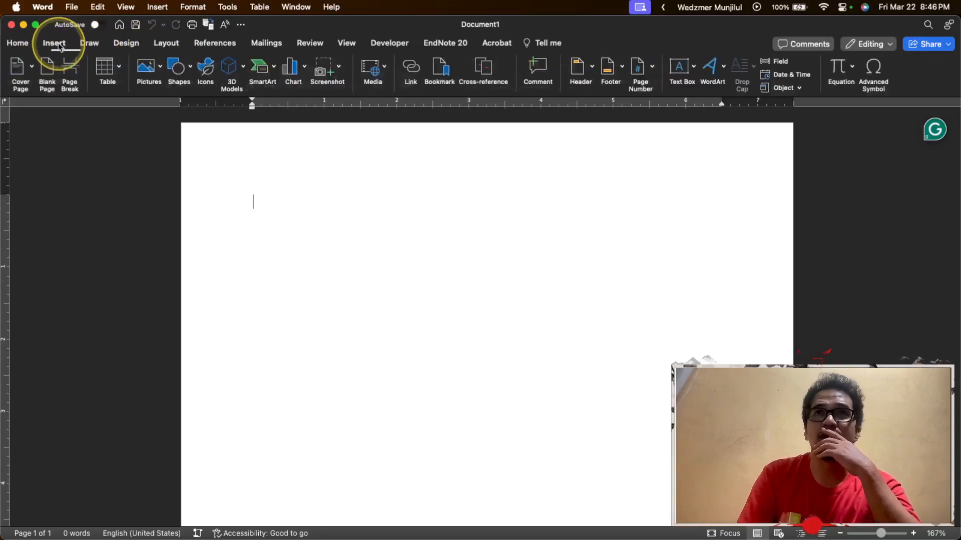
pyautogui.click(89, 44)
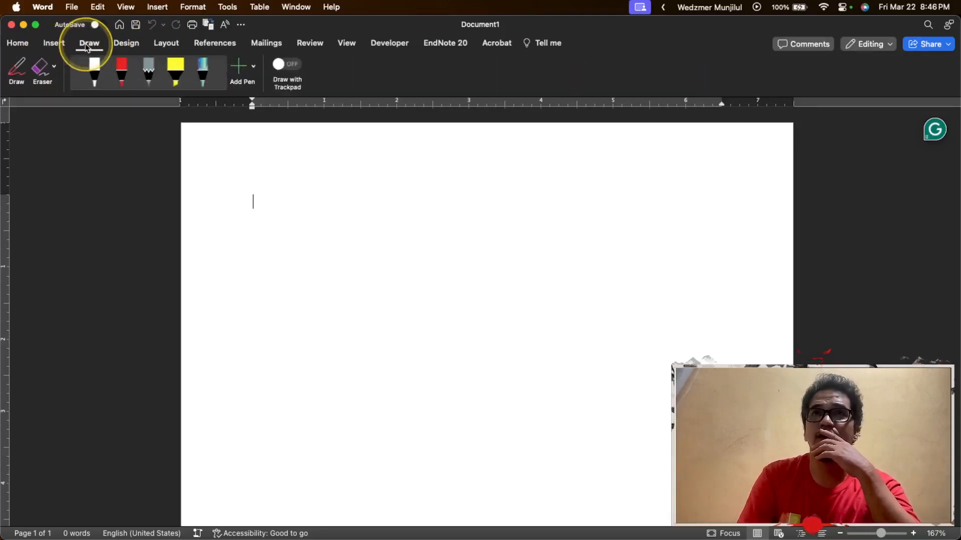
pyautogui.click(17, 46)
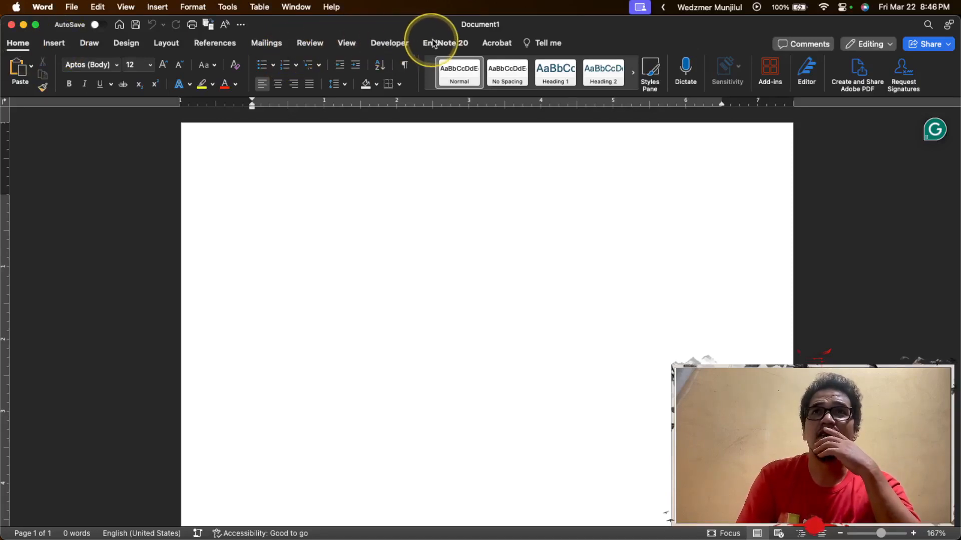
pyautogui.click(394, 46)
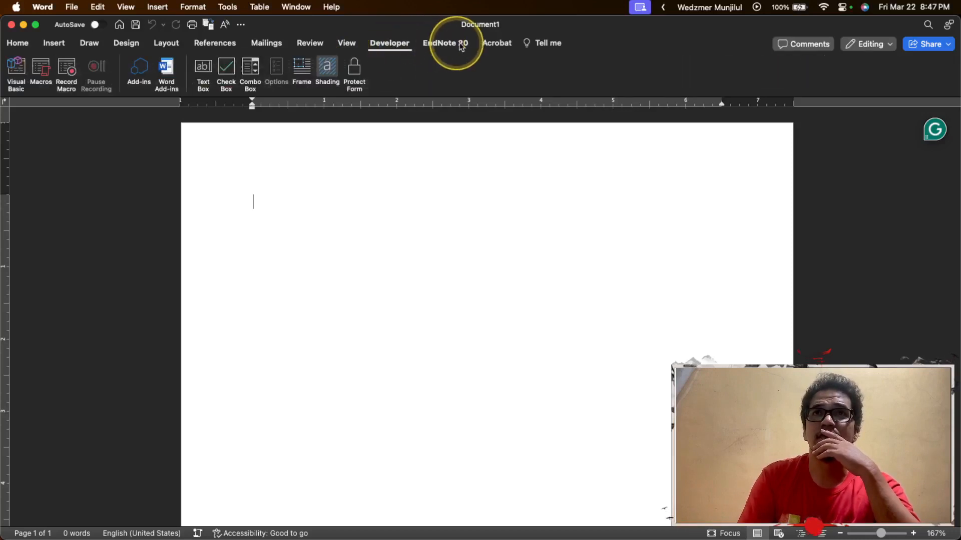
# Turn on the gridlines for the blank page.
pyautogui.click(349, 45)
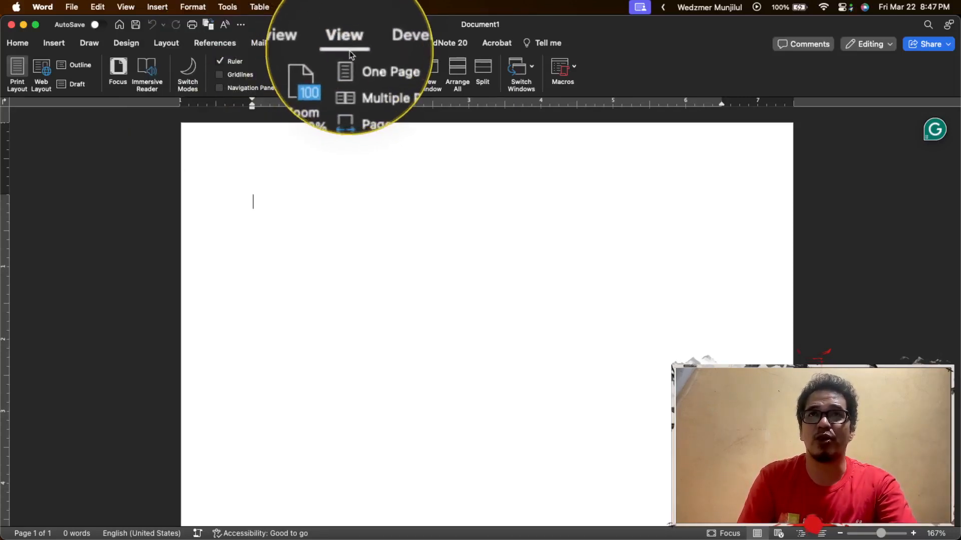
pyautogui.click(219, 75)
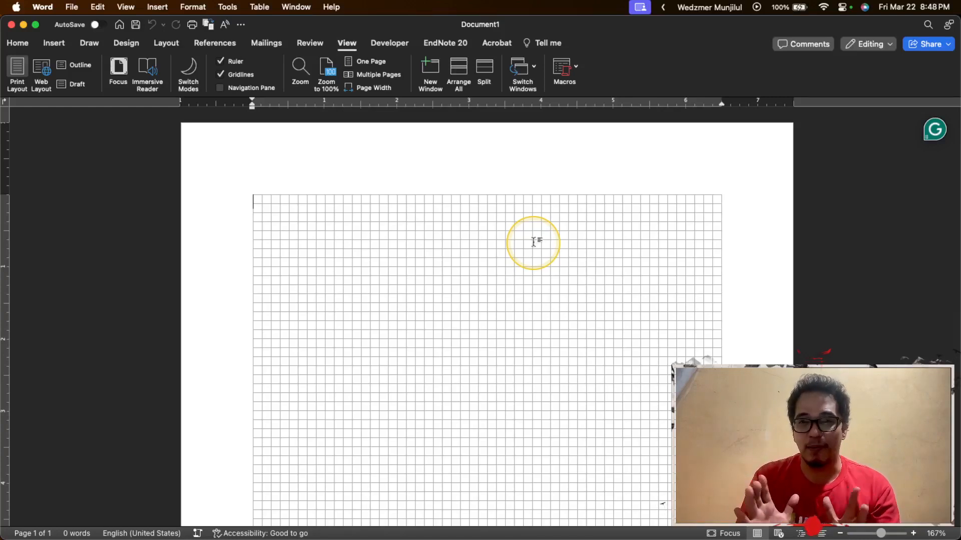
pyautogui.scroll(-6, 375, 196)
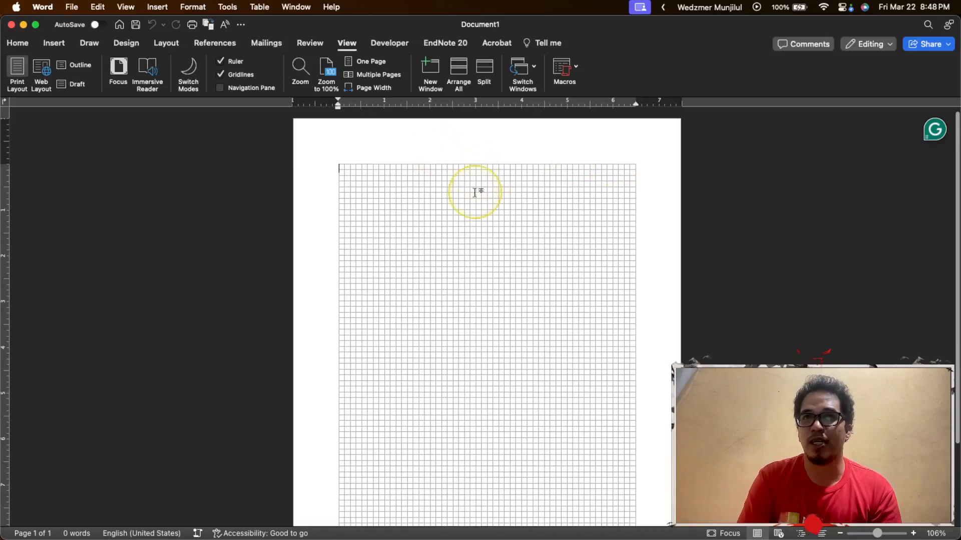
# Set the page margins to Narrow, 0.5" on all sides.
pyautogui.click(29, 48)
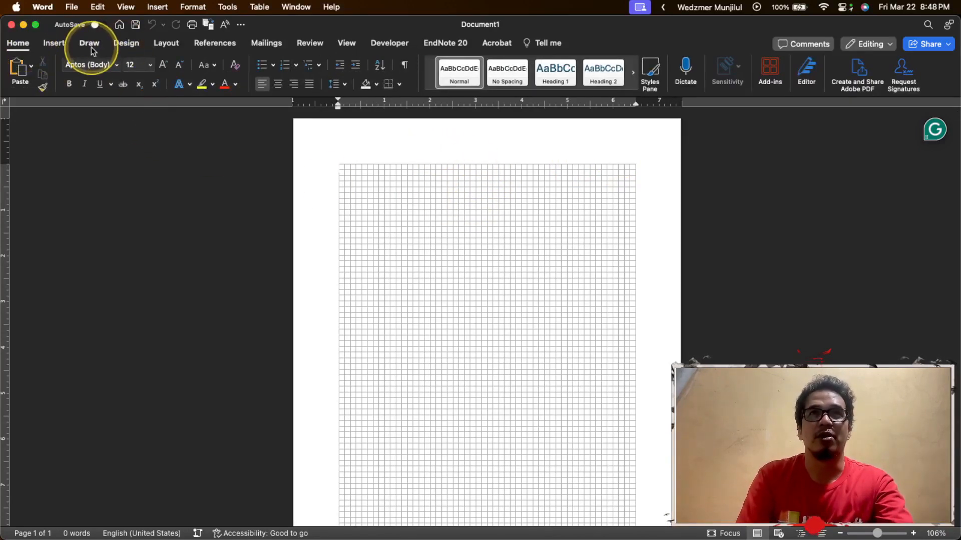
pyautogui.click(165, 44)
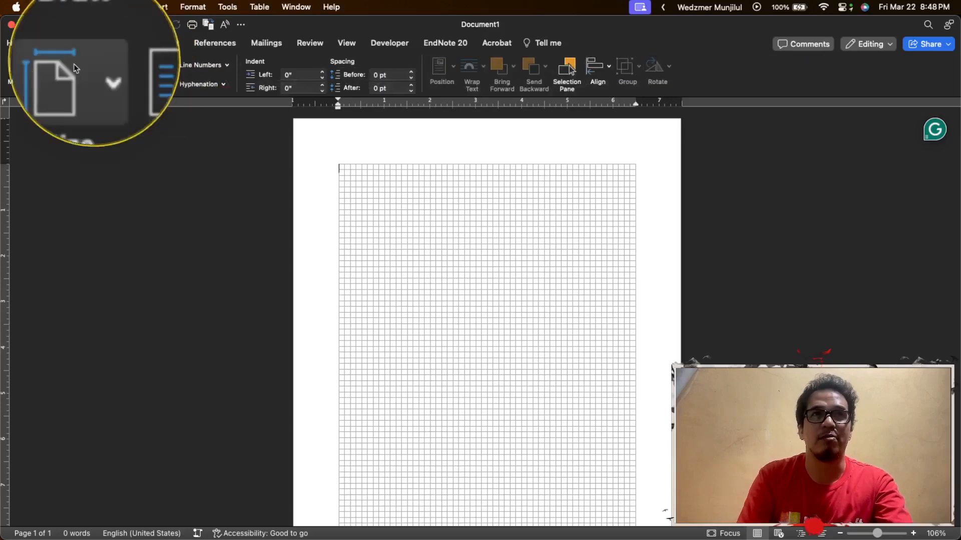
pyautogui.click(29, 80)
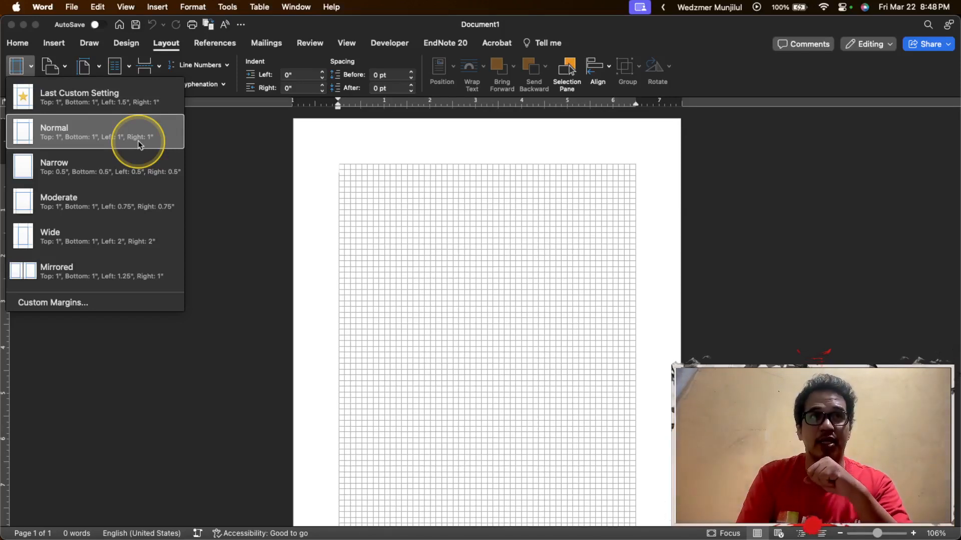
pyautogui.click(131, 175)
pyautogui.scroll(-5, 392, 285)
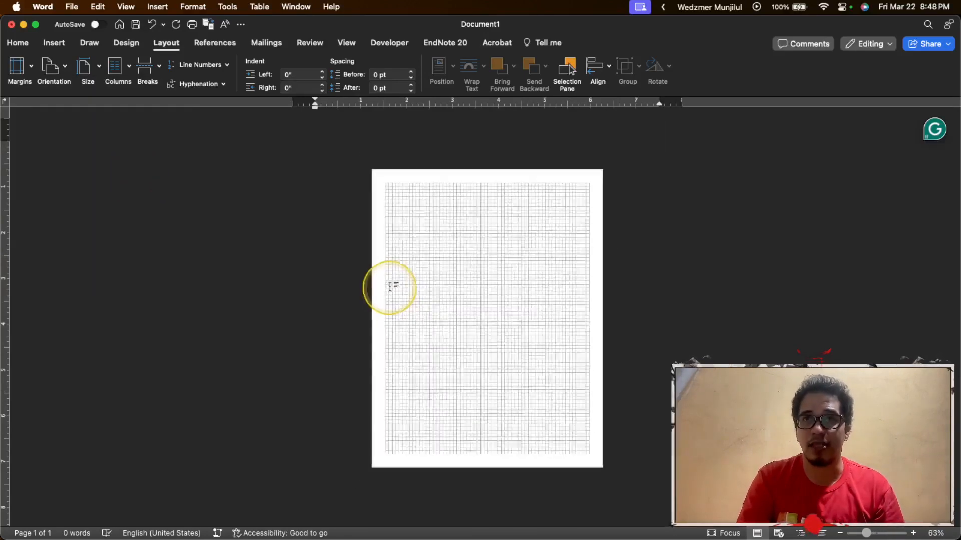
pyautogui.scroll(2, 390, 287)
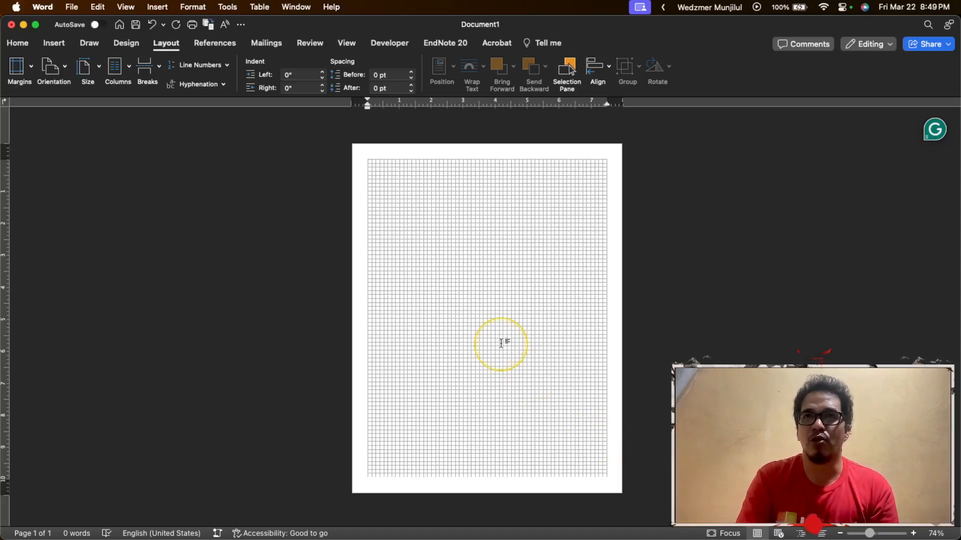
pyautogui.scroll(5, 501, 343)
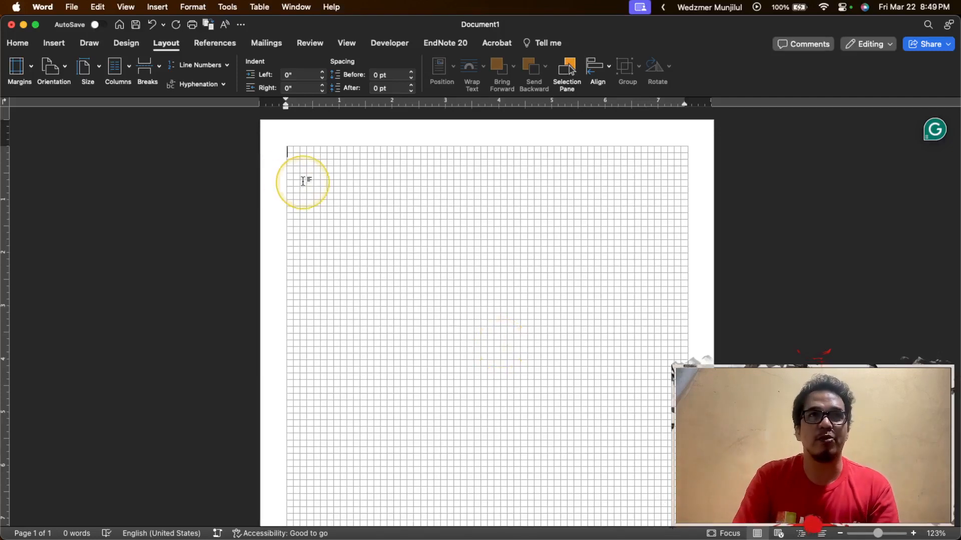
# Draw a flowchart process rectangle about 0.5" high and 1.38" wide against the left margin near the top of the grid.
pyautogui.click(54, 43)
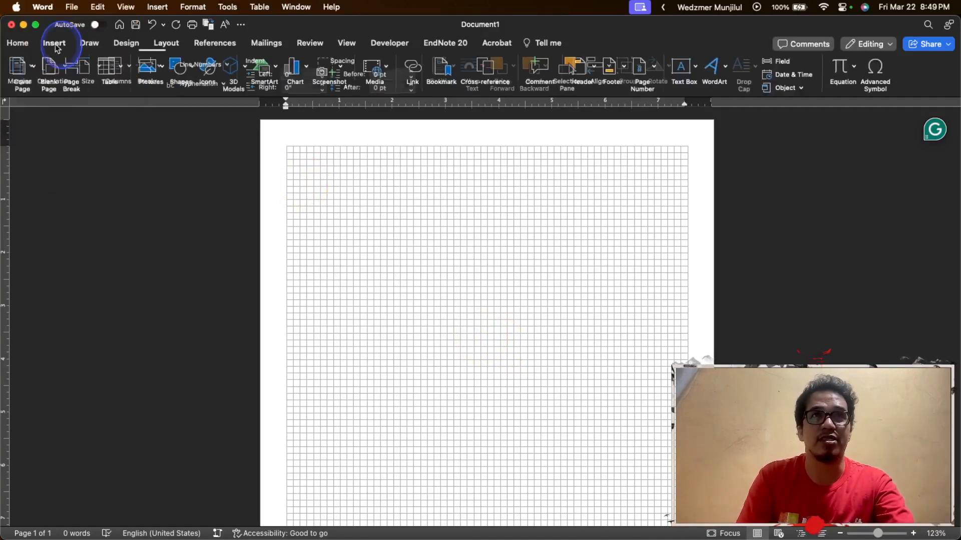
pyautogui.click(191, 70)
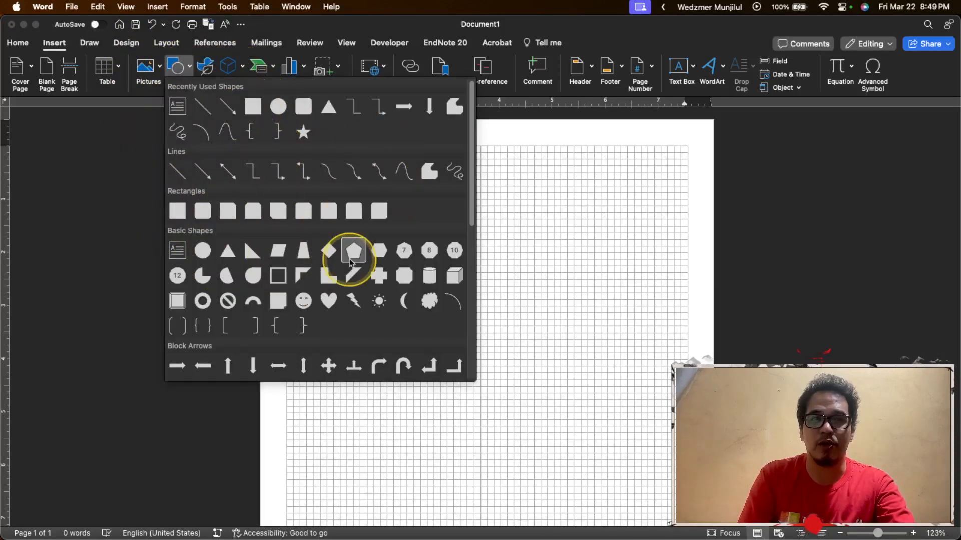
pyautogui.scroll(-10, 339, 261)
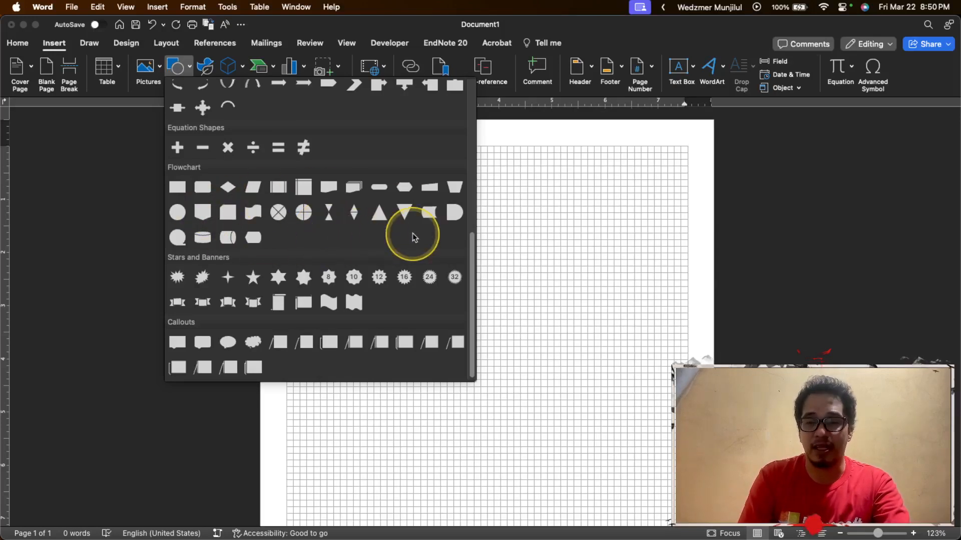
pyautogui.click(181, 190)
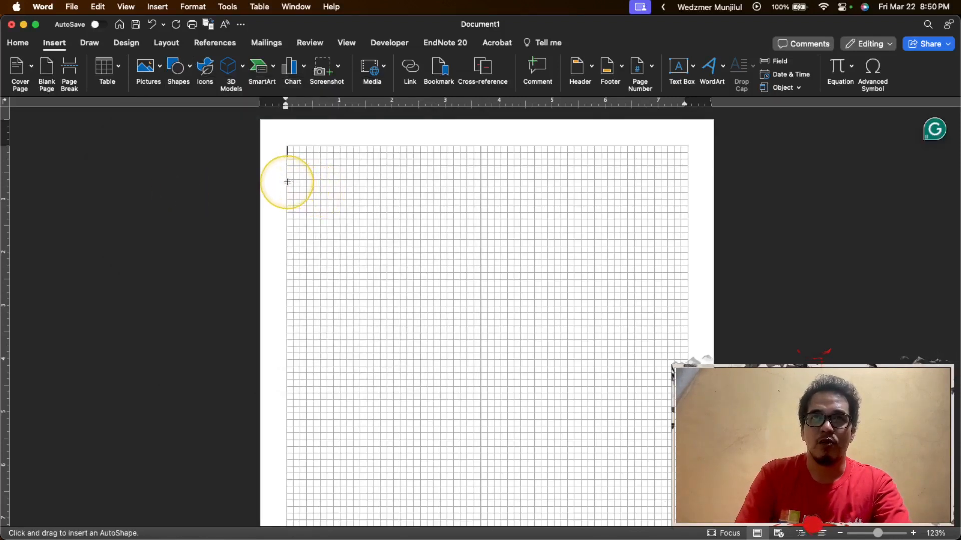
pyautogui.moveTo(287, 183); pyautogui.dragTo(360, 205)
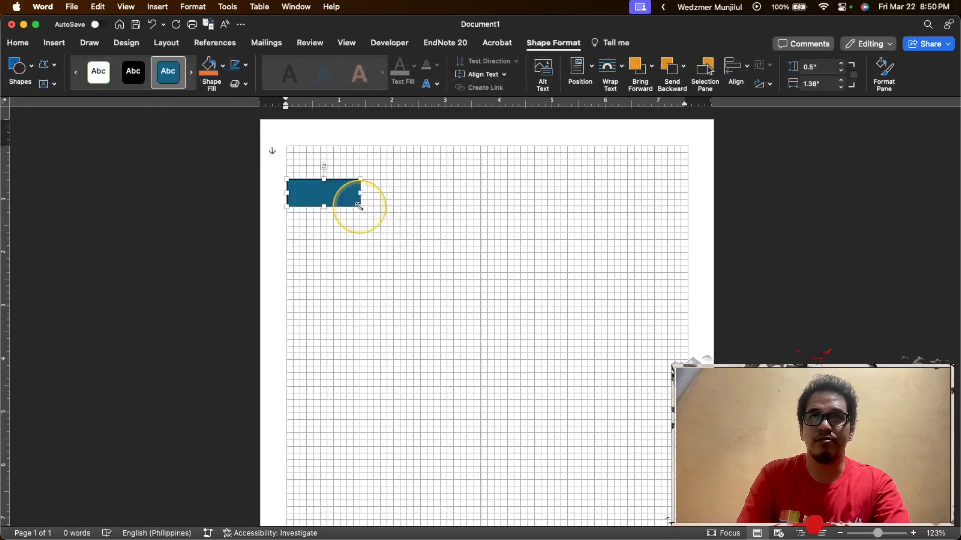
pyautogui.click(315, 233)
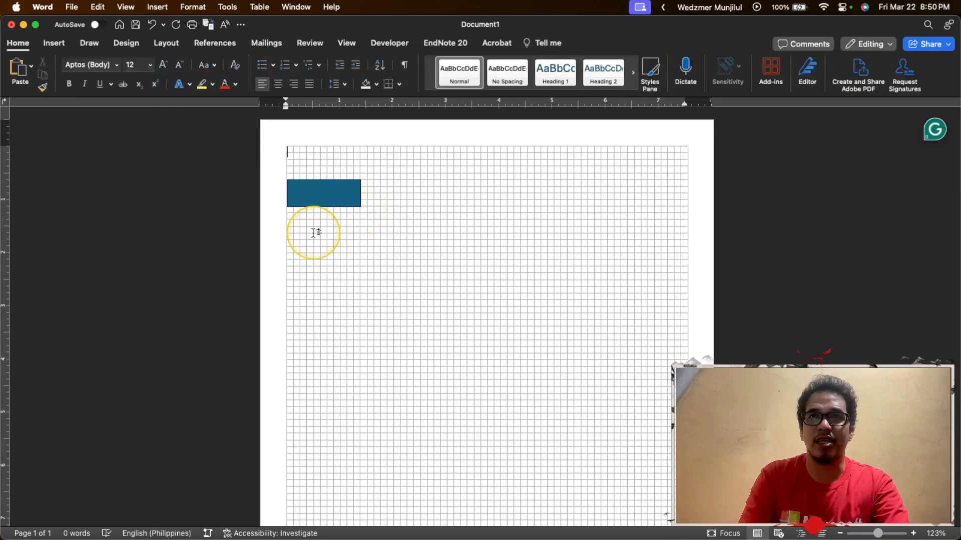
# Move the process rectangle down six grid squares and place a duplicate one grid square to its right.
pyautogui.scroll(5, 315, 232)
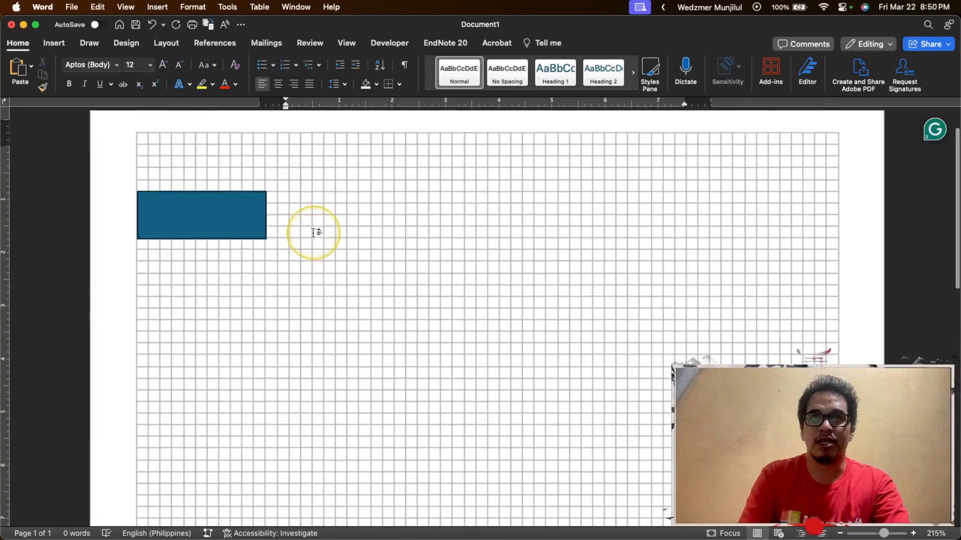
pyautogui.scroll(2, 315, 232)
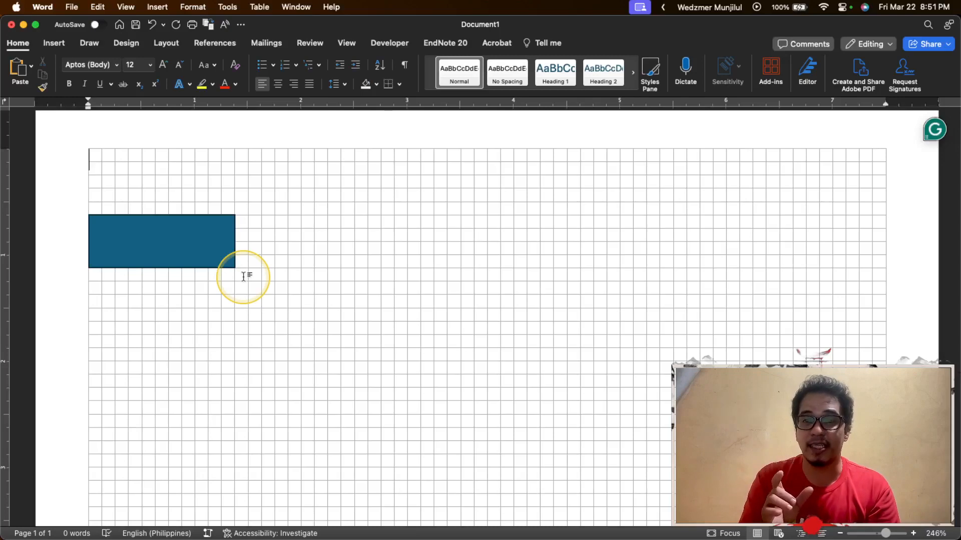
pyautogui.scroll(-4, 244, 277)
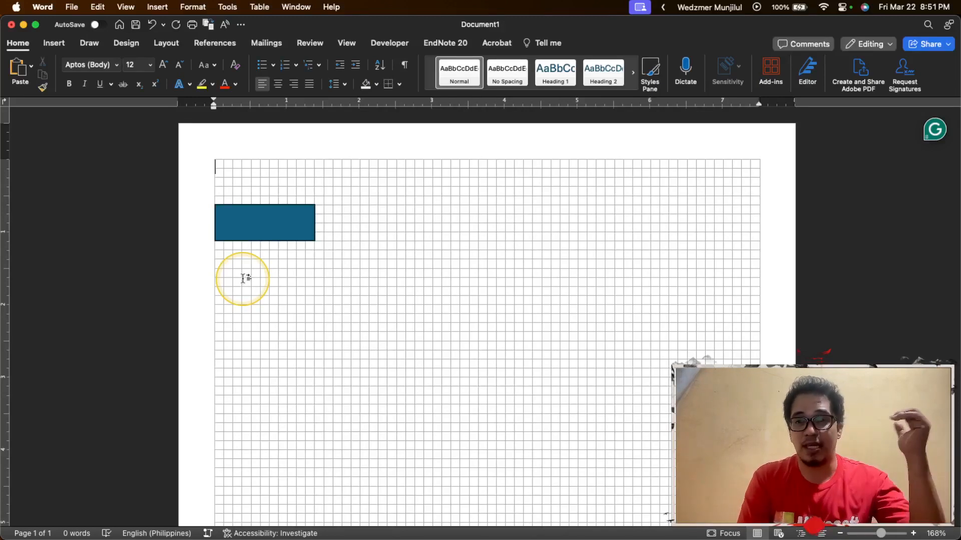
pyautogui.moveTo(269, 234); pyautogui.dragTo(265, 288)
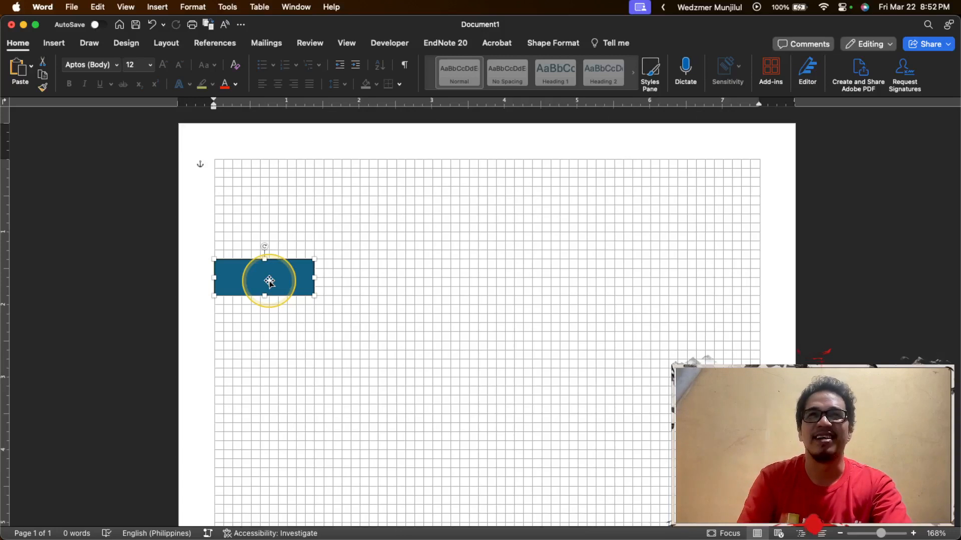
pyautogui.moveTo(269, 281); pyautogui.dragTo(378, 282)
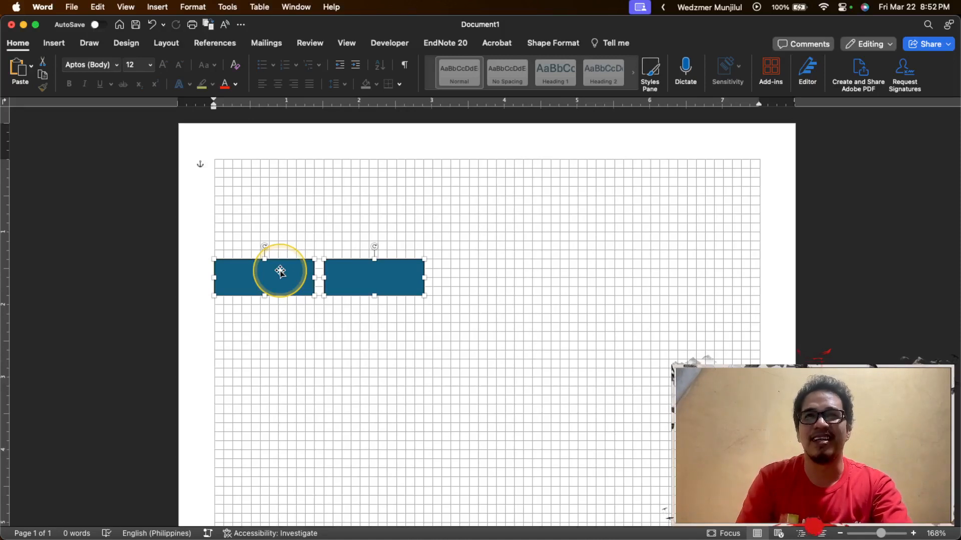
# Duplicate the rectangle pair to its right, and copy the fourth rectangle once more to make a row of five spaced one grid square apart.
pyautogui.moveTo(280, 271); pyautogui.dragTo(494, 268)
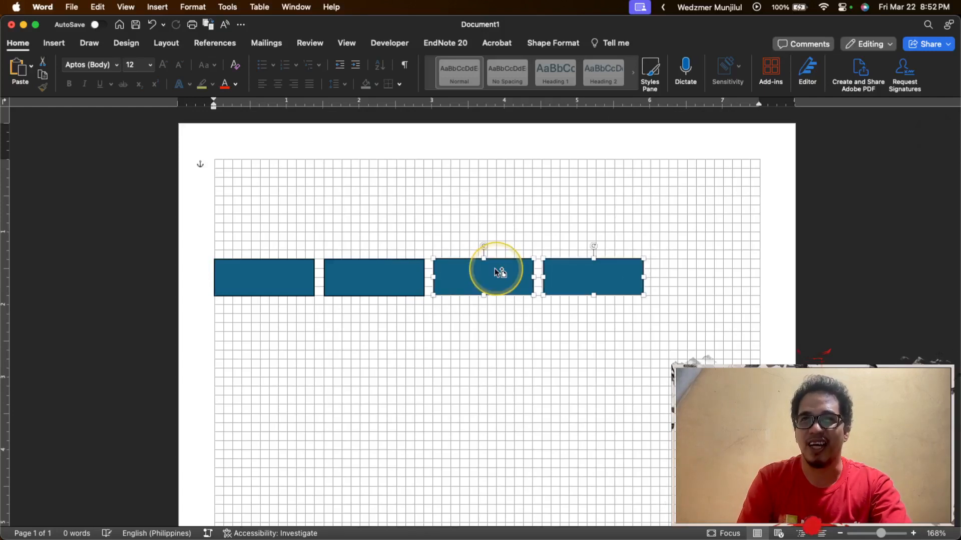
pyautogui.click(543, 324)
pyautogui.click(584, 289)
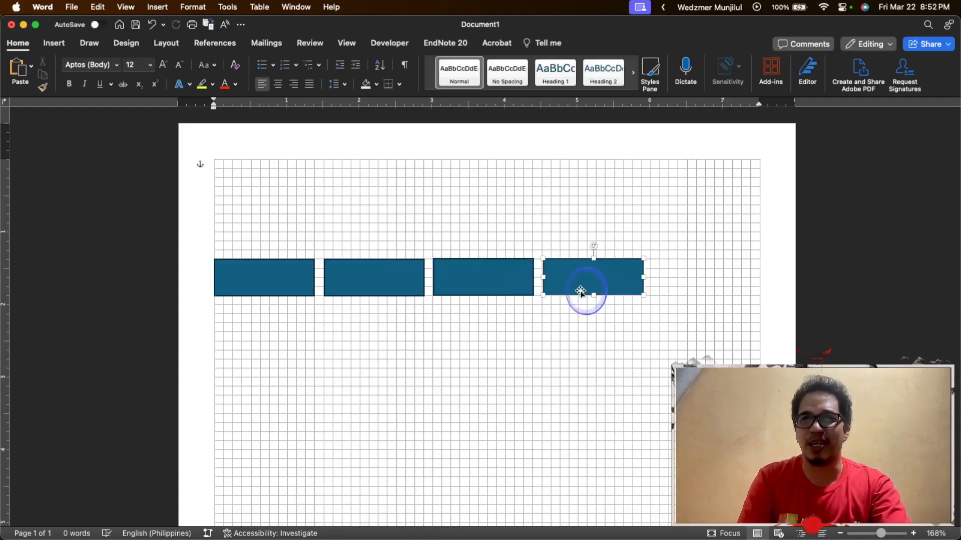
pyautogui.moveTo(586, 278); pyautogui.dragTo(696, 280)
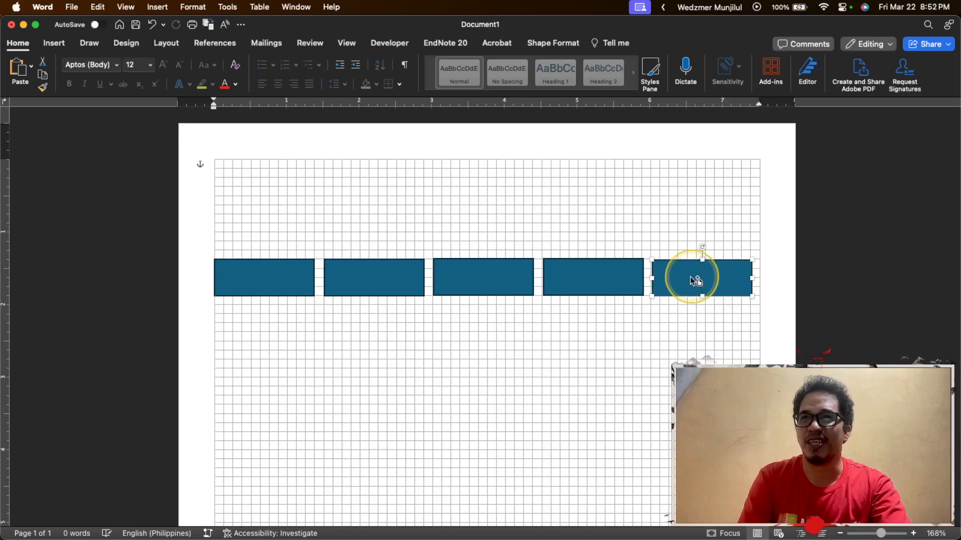
pyautogui.click(697, 334)
pyautogui.click(702, 270)
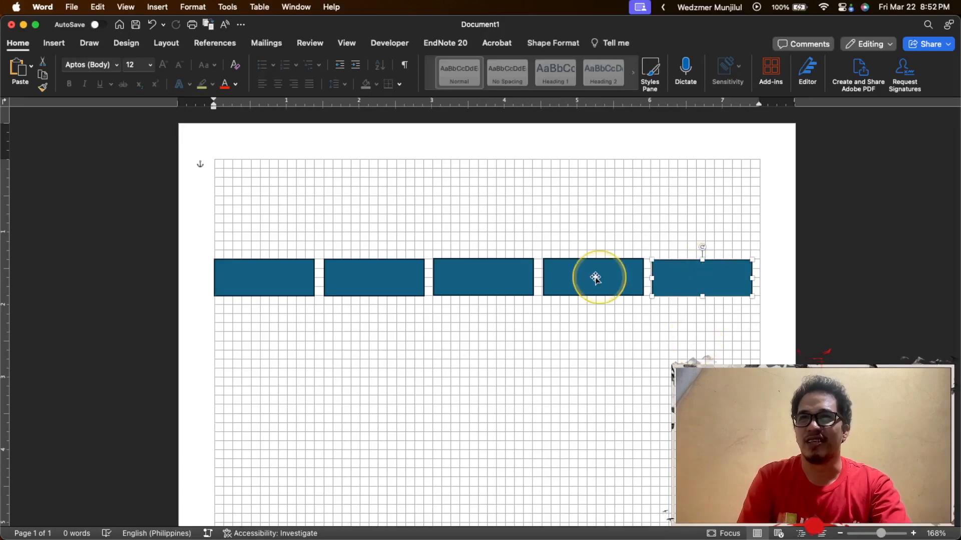
pyautogui.click(439, 176)
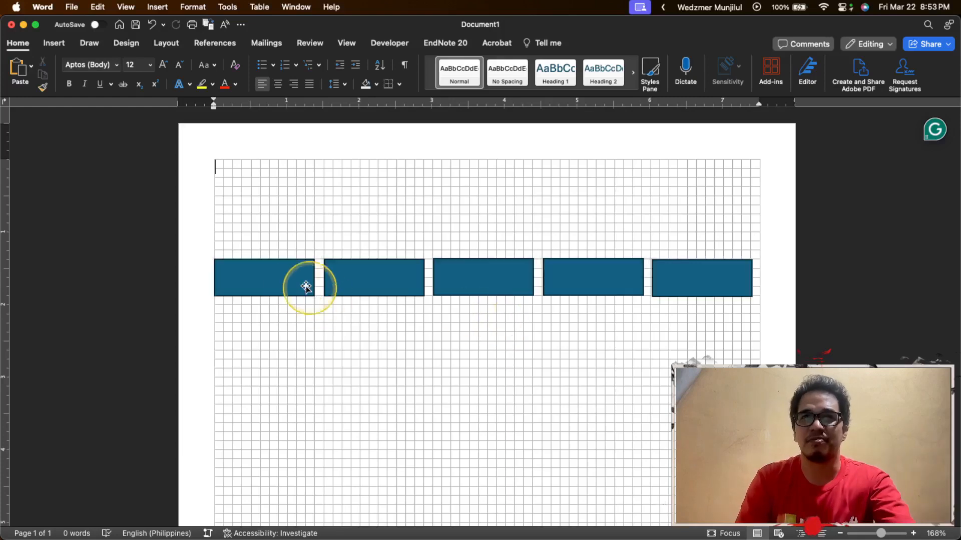
# Select all five rectangles in the row and align them vertically with Align Middle.
pyautogui.click(281, 279)
pyautogui.keyDown('shift'); pyautogui.click(385, 280); pyautogui.keyUp('shift')
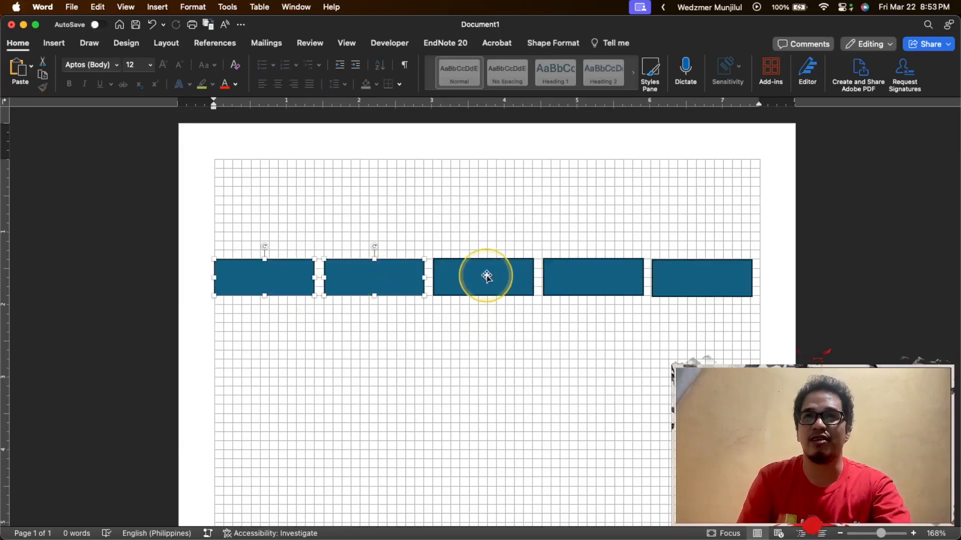
pyautogui.keyDown('shift'); pyautogui.click(487, 277); pyautogui.keyUp('shift')
pyautogui.keyDown('shift'); pyautogui.click(584, 281); pyautogui.keyUp('shift')
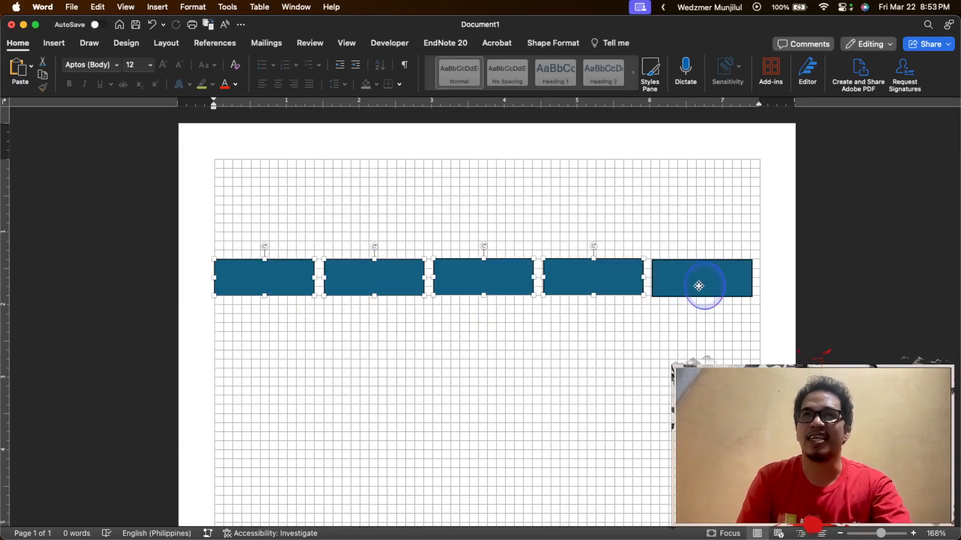
pyautogui.keyDown('shift'); pyautogui.click(699, 287); pyautogui.keyUp('shift')
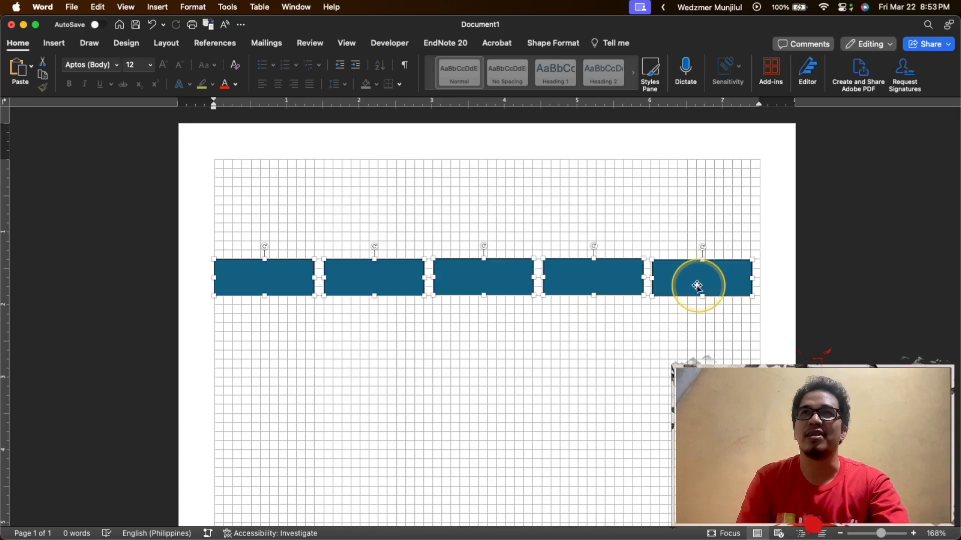
pyautogui.click(553, 43)
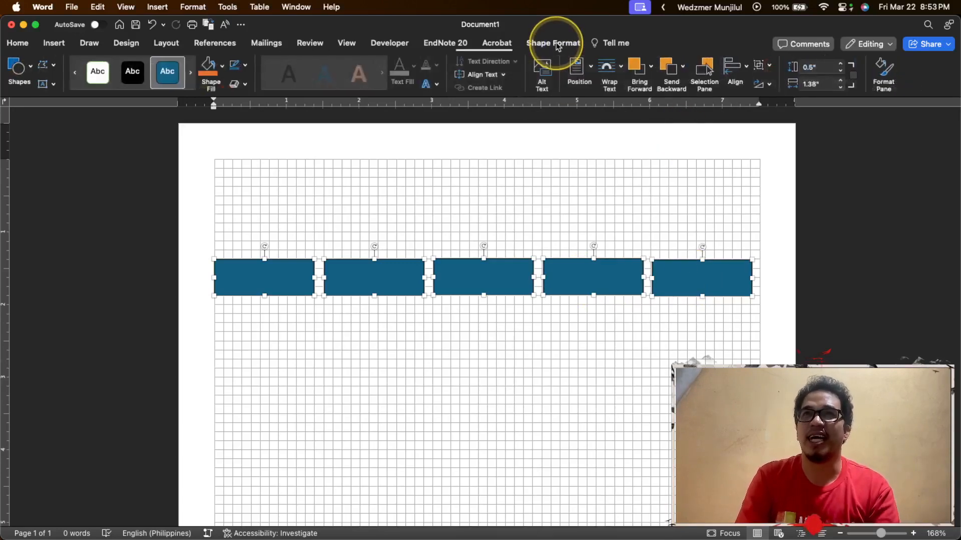
pyautogui.click(746, 66)
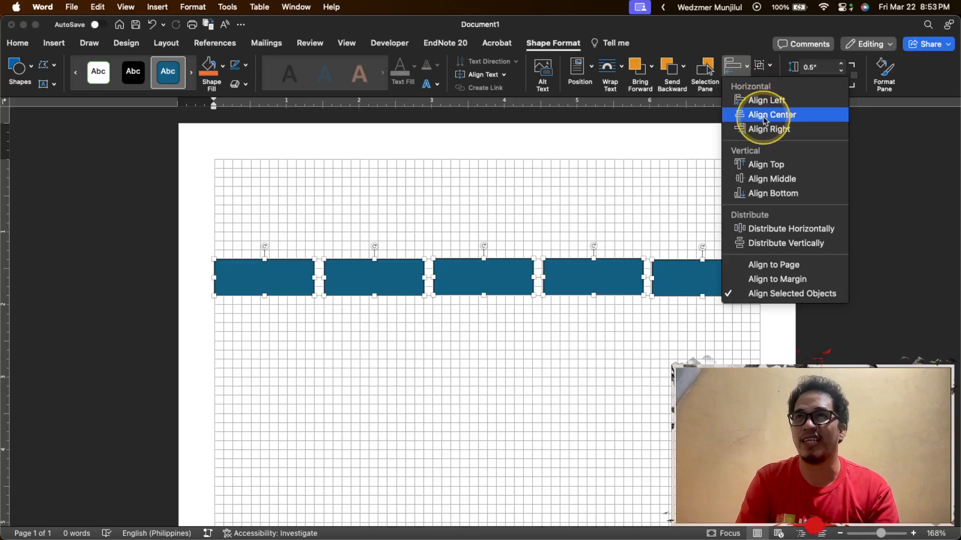
pyautogui.click(779, 179)
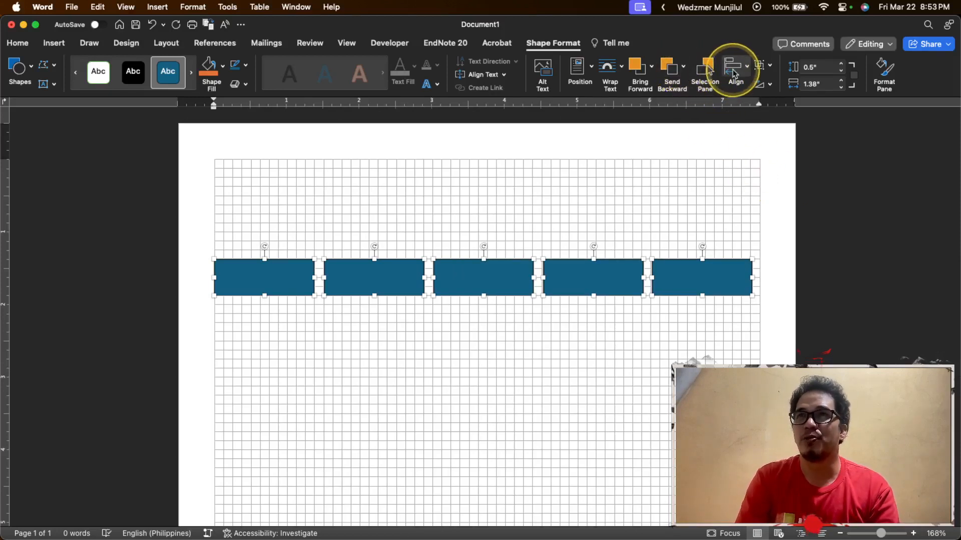
pyautogui.click(747, 67)
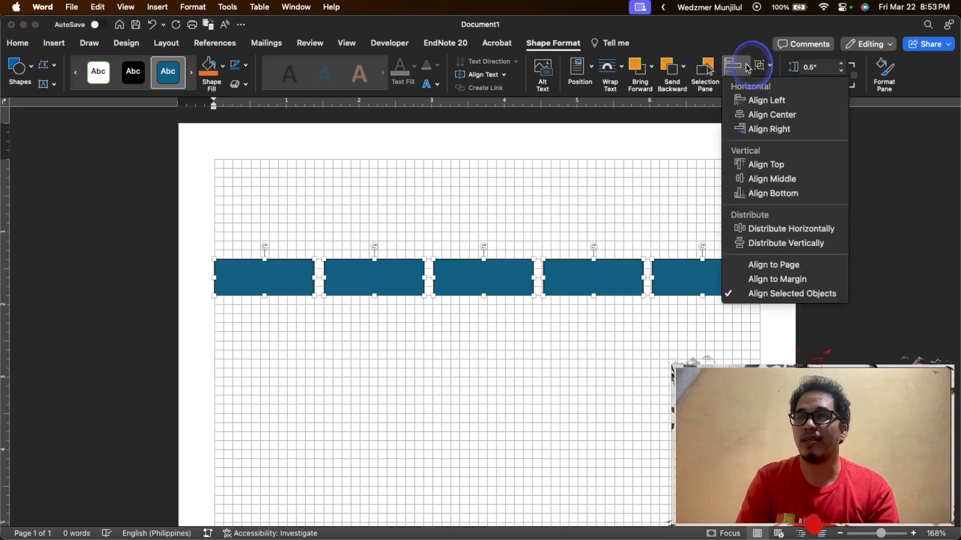
pyautogui.click(773, 179)
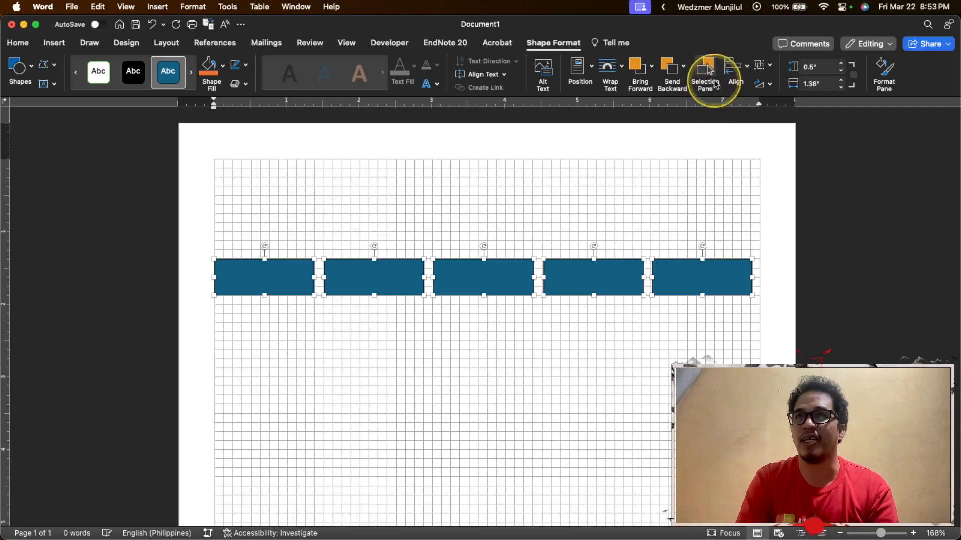
# Distribute the five aligned rectangles horizontally, relative to the selected objects, and deselect them.
pyautogui.click(748, 70)
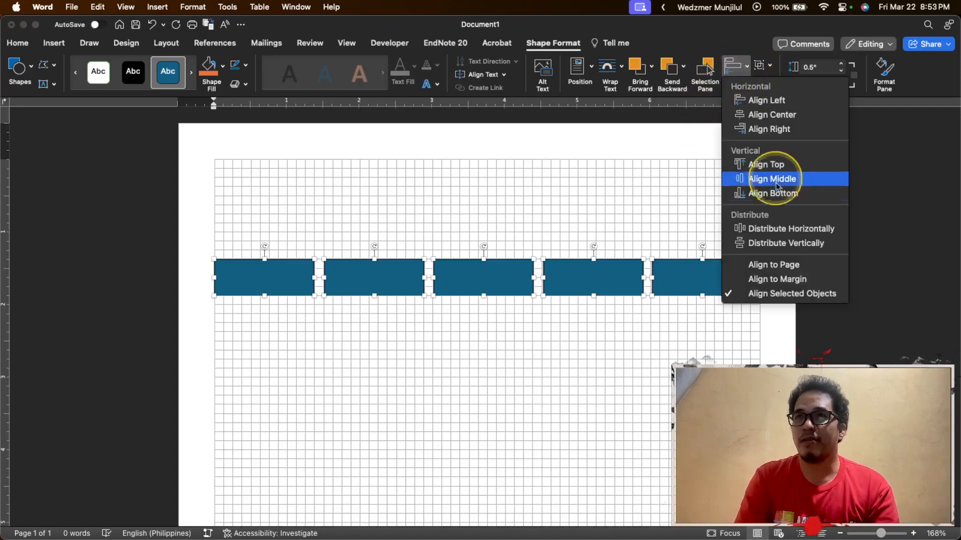
pyautogui.click(799, 230)
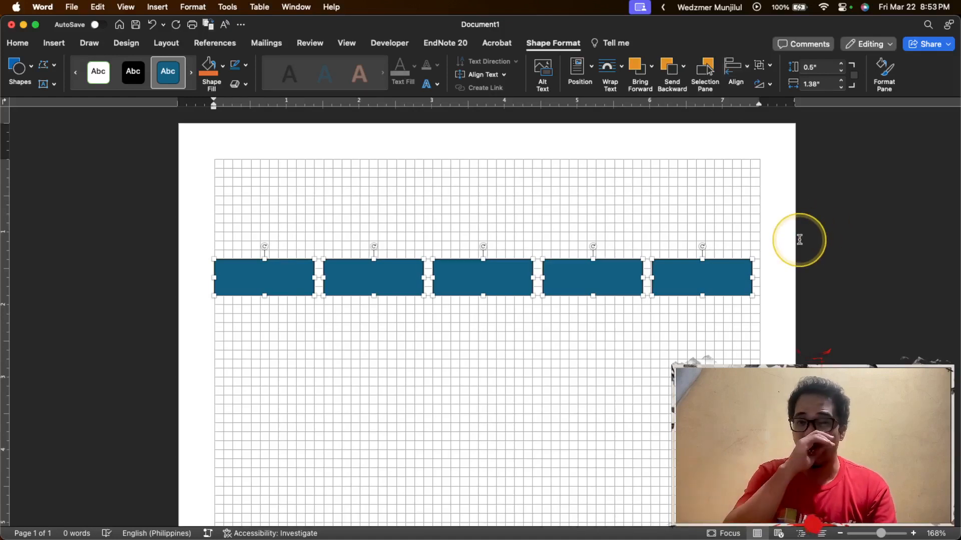
pyautogui.click(630, 347)
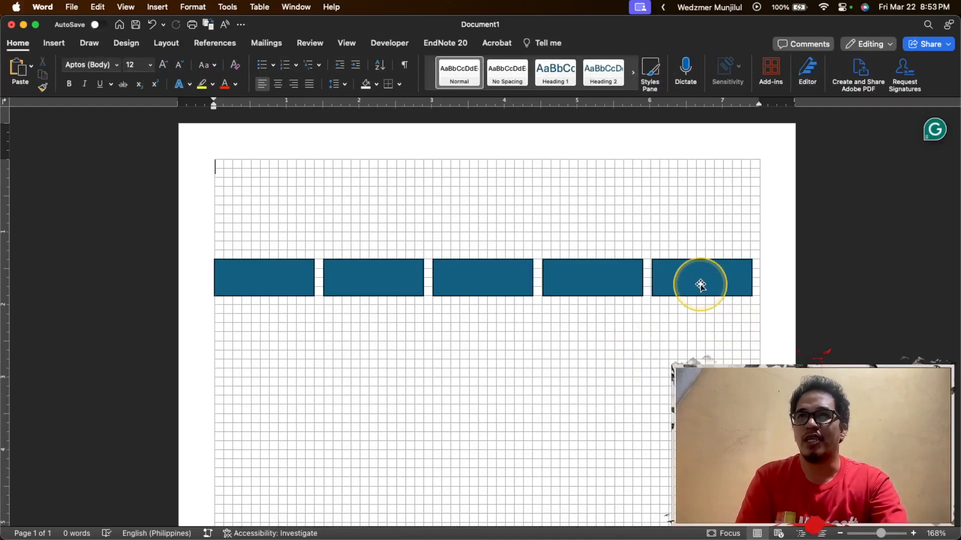
# Move the fifth rectangle against the right margin and the fourth one grid square right, and distribute all five horizontally.
pyautogui.moveTo(701, 285); pyautogui.dragTo(709, 285)
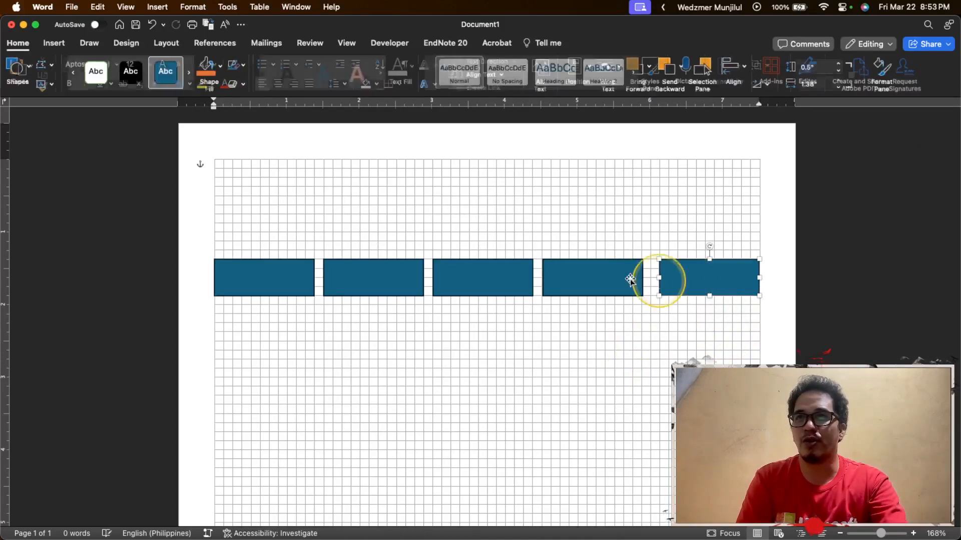
pyautogui.moveTo(574, 279); pyautogui.dragTo(584, 279)
pyautogui.click(686, 275)
pyautogui.keyDown('shift'); pyautogui.click(600, 280); pyautogui.keyUp('shift')
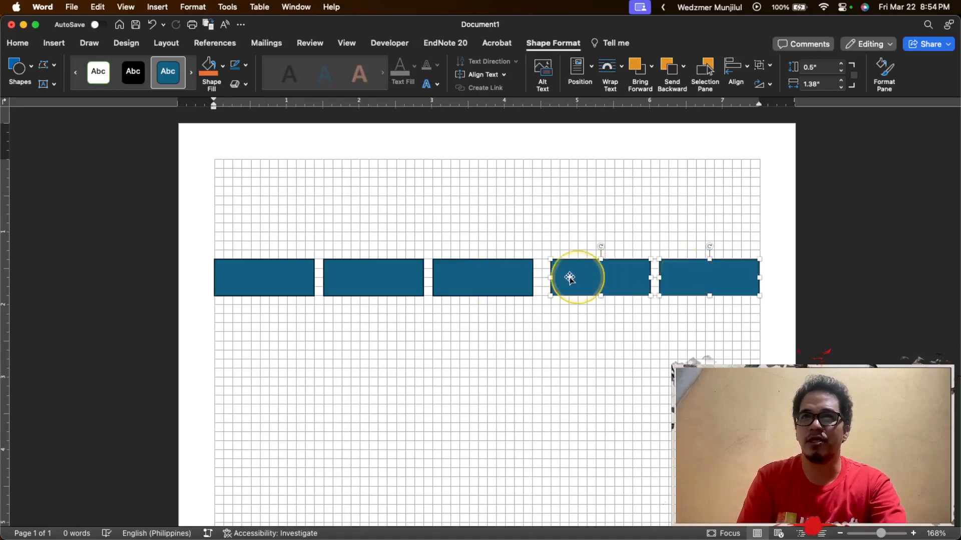
pyautogui.keyDown('shift'); pyautogui.click(485, 278); pyautogui.keyUp('shift')
pyautogui.keyDown('shift'); pyautogui.click(364, 281); pyautogui.keyUp('shift')
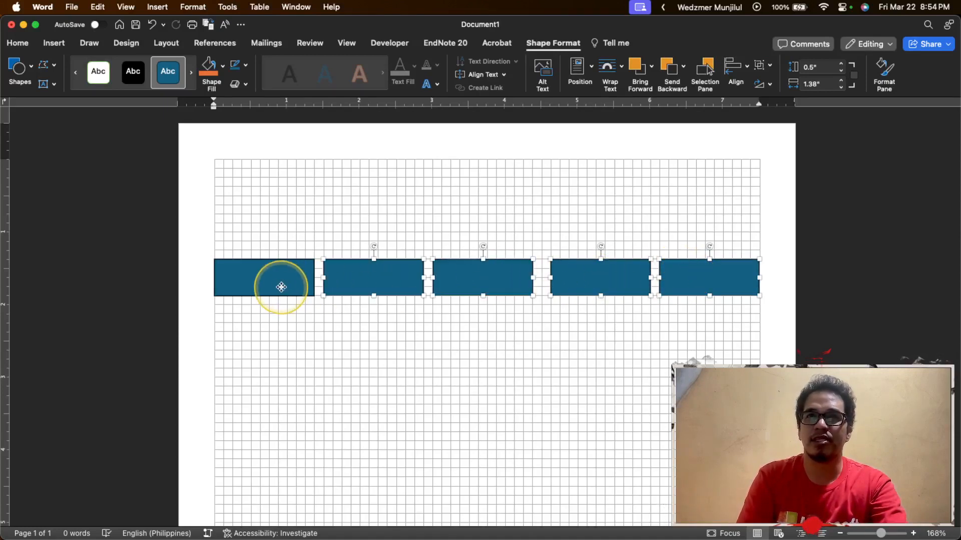
pyautogui.keyDown('shift'); pyautogui.click(279, 280); pyautogui.keyUp('shift')
pyautogui.click(747, 70)
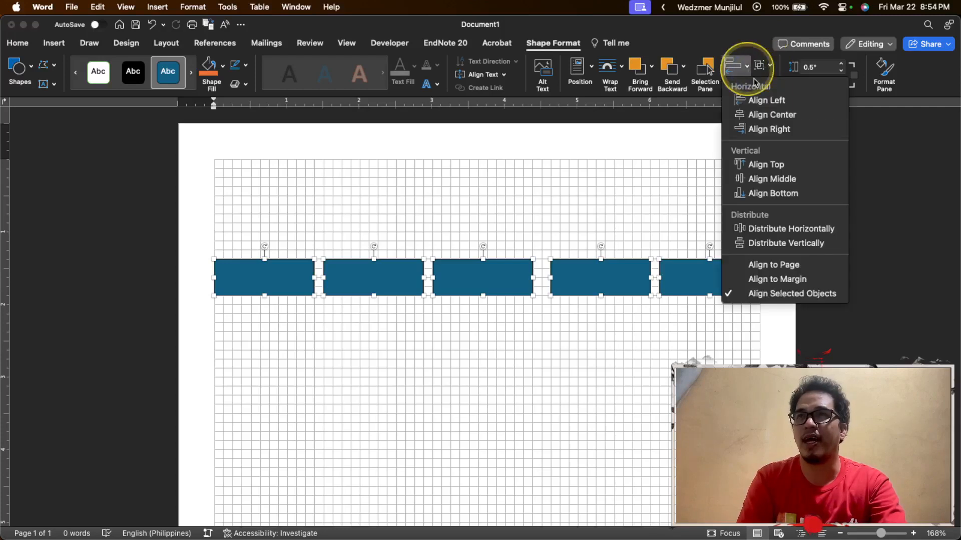
pyautogui.click(791, 230)
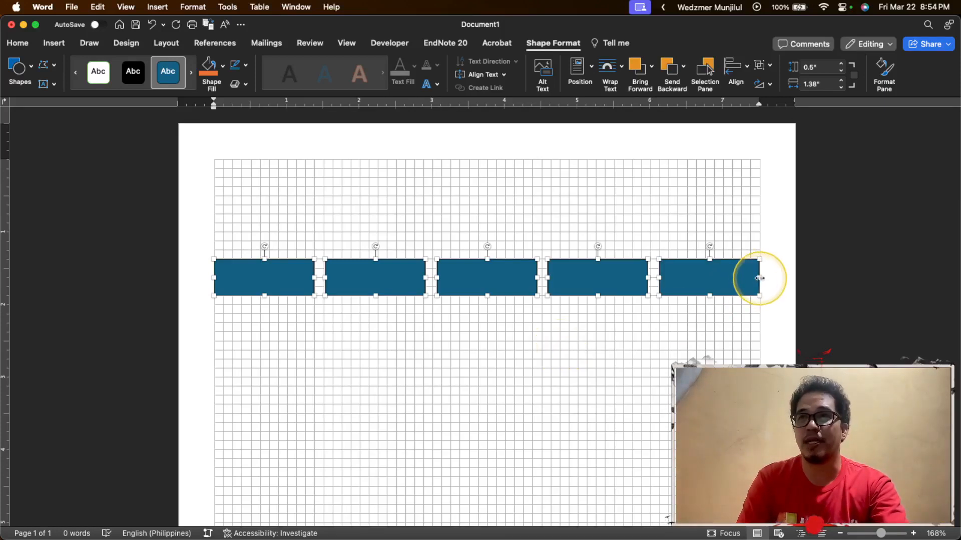
# Narrow all five rectangles together to about 1.13" wide and distribute them horizontally.
pyautogui.moveTo(759, 278)
pyautogui.mouseDown()
pyautogui.moveTo(751, 278)
pyautogui.moveTo(759, 278)
pyautogui.mouseUp()
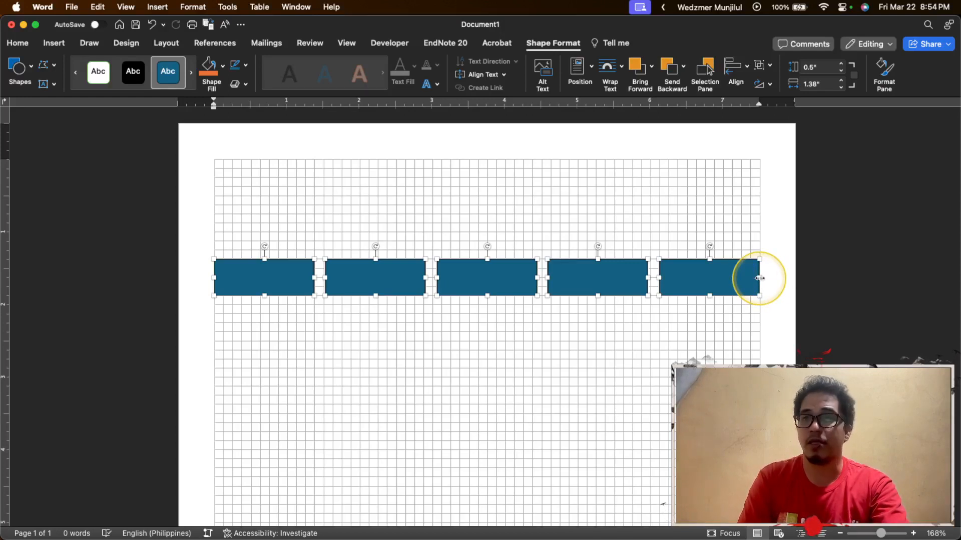
pyautogui.moveTo(759, 278); pyautogui.dragTo(736, 277)
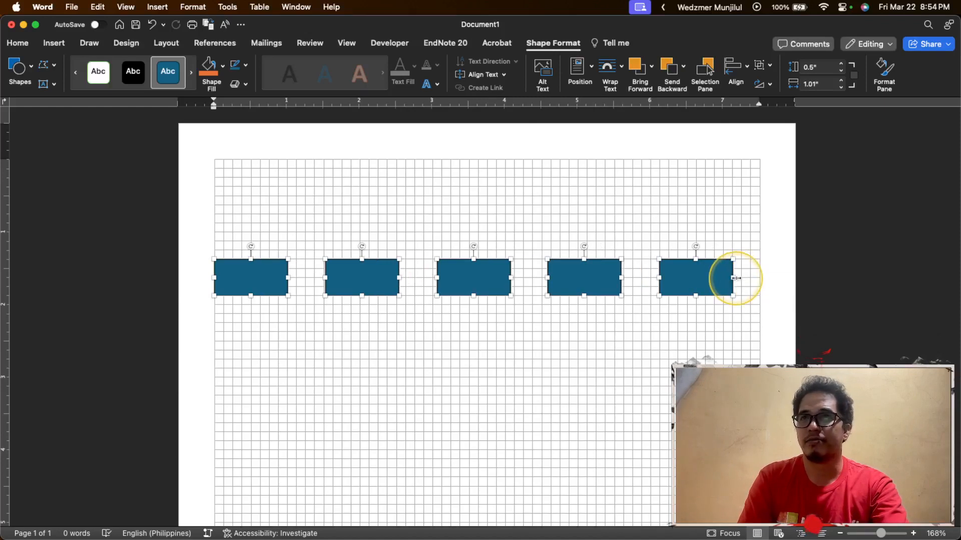
pyautogui.moveTo(736, 278); pyautogui.dragTo(741, 277)
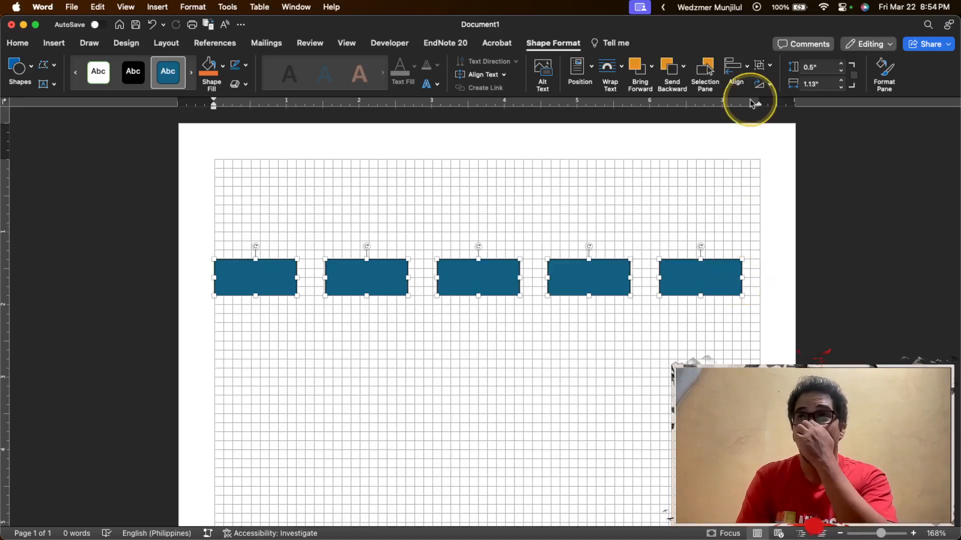
pyautogui.click(746, 68)
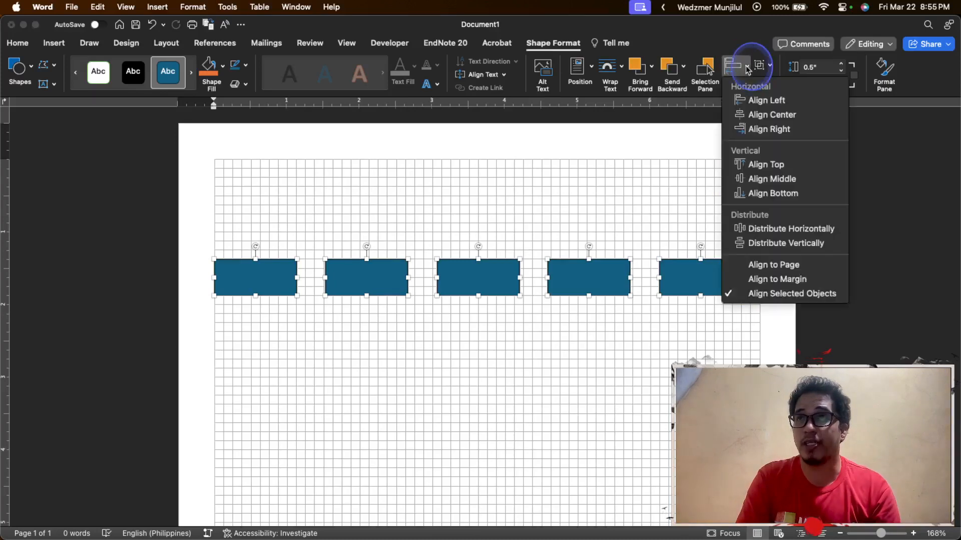
pyautogui.click(776, 229)
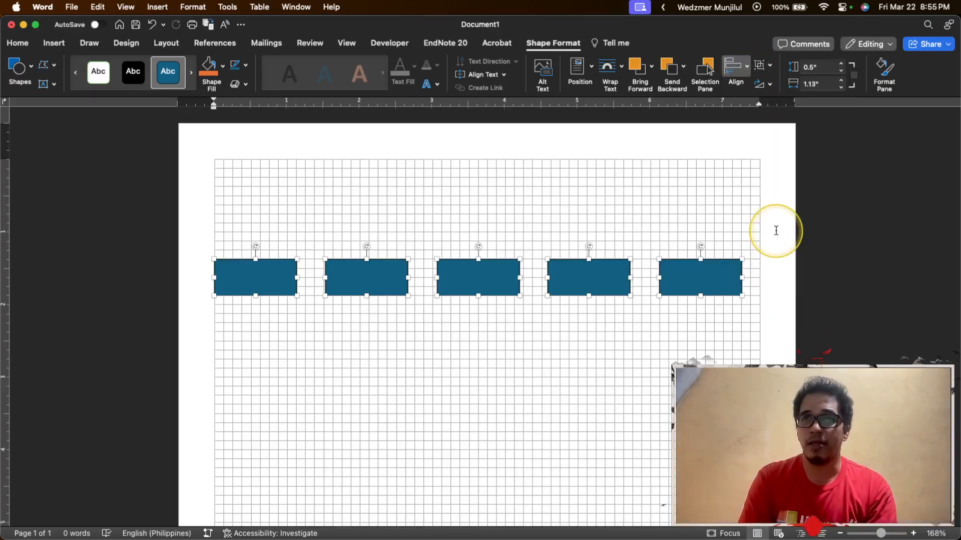
pyautogui.click(771, 282)
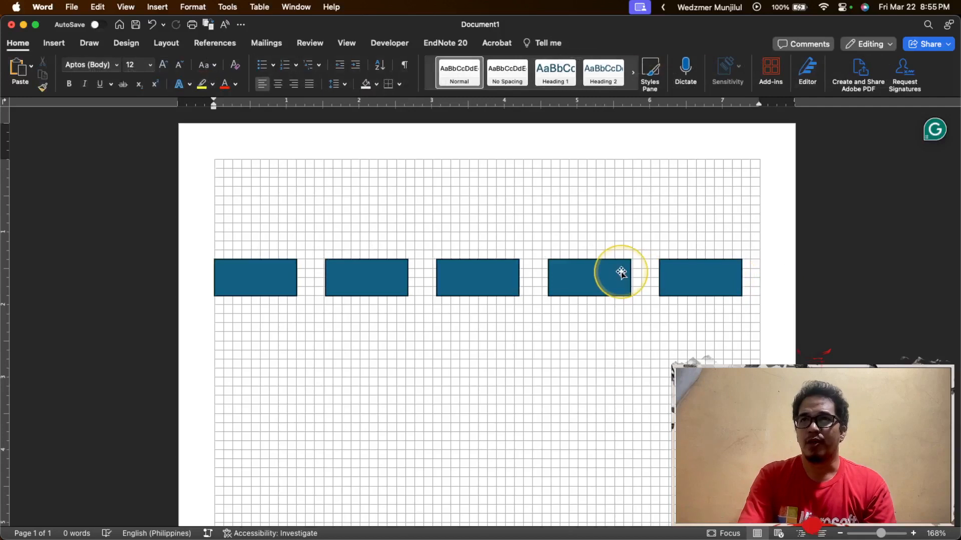
# Shift the narrowed fifth rectangle back to the right margin and space the five rectangles evenly across the full text width.
pyautogui.moveTo(711, 278); pyautogui.dragTo(731, 277)
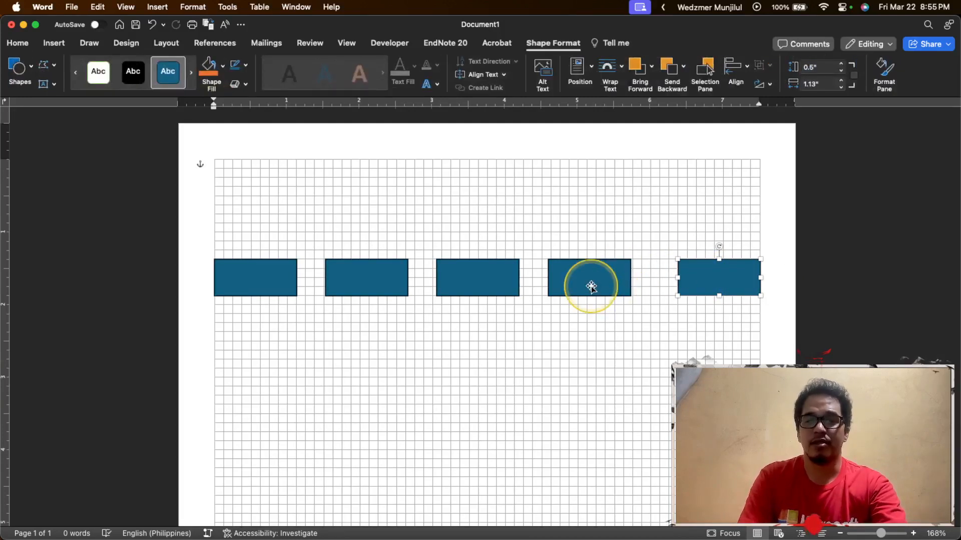
pyautogui.keyDown('shift'); pyautogui.click(591, 286); pyautogui.keyUp('shift')
pyautogui.keyDown('shift'); pyautogui.click(481, 275); pyautogui.keyUp('shift')
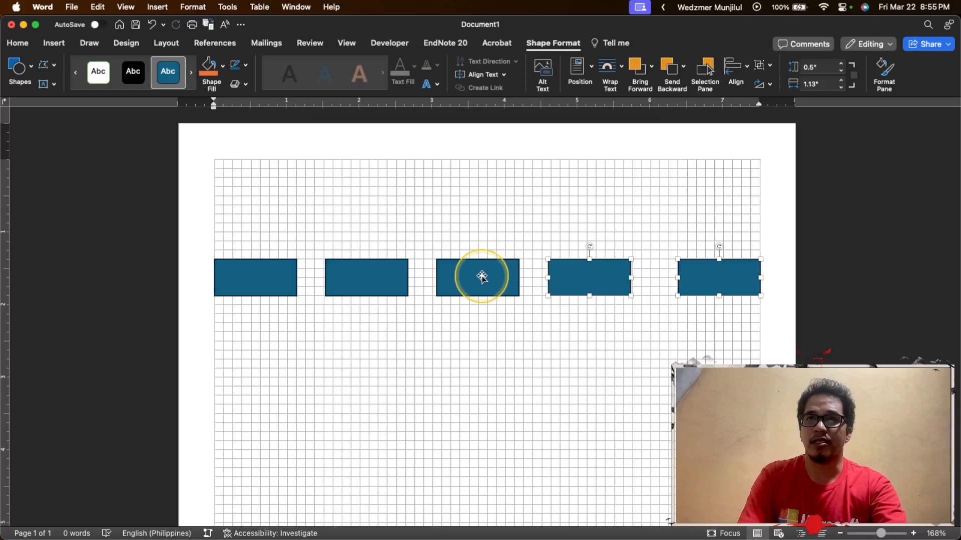
pyautogui.keyDown('shift'); pyautogui.click(369, 276); pyautogui.keyUp('shift')
pyautogui.keyDown('shift'); pyautogui.click(279, 278); pyautogui.keyUp('shift')
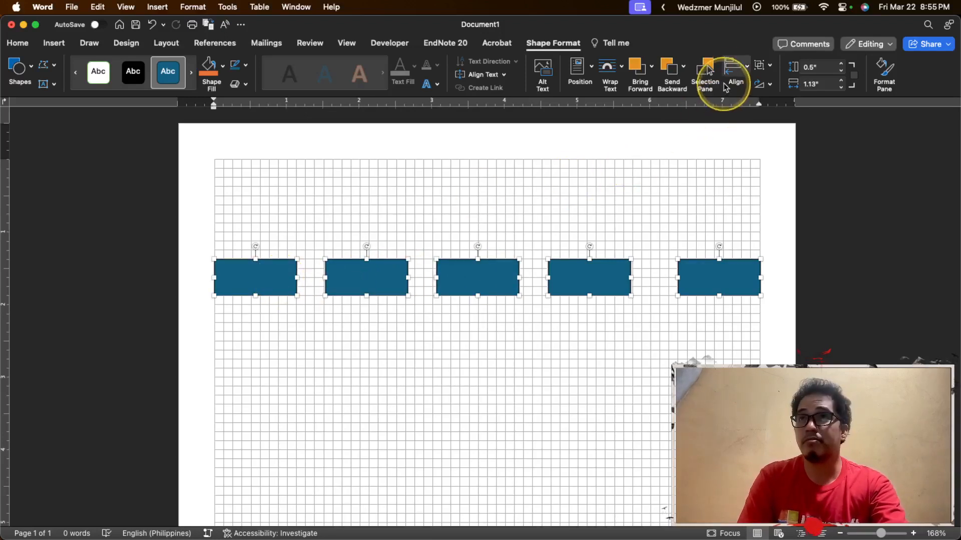
pyautogui.click(749, 72)
pyautogui.click(783, 229)
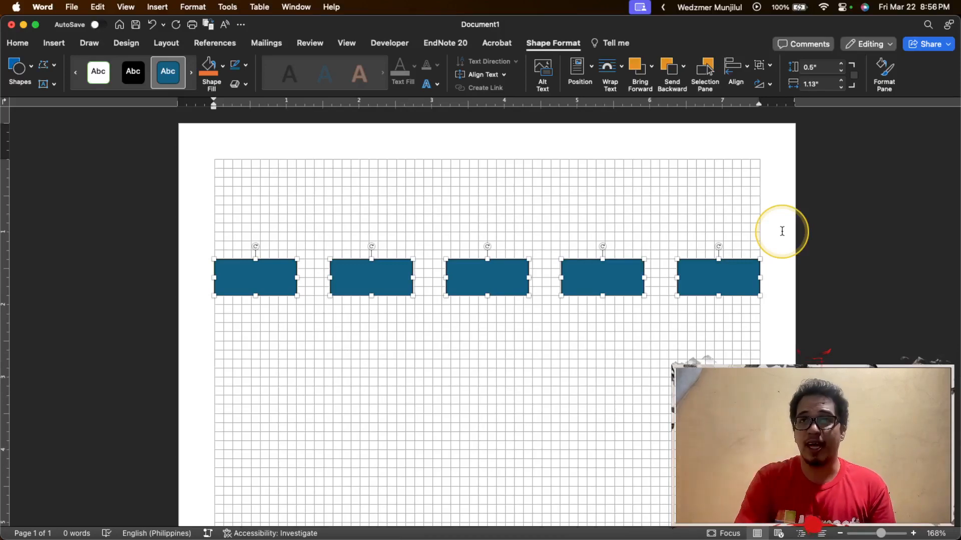
pyautogui.click(688, 319)
# Duplicate the row of five rectangles twice downward, leaving eight grid squares between rows, to make a three-row layout.
pyautogui.scroll(-3, 689, 321)
pyautogui.scroll(-2, 690, 321)
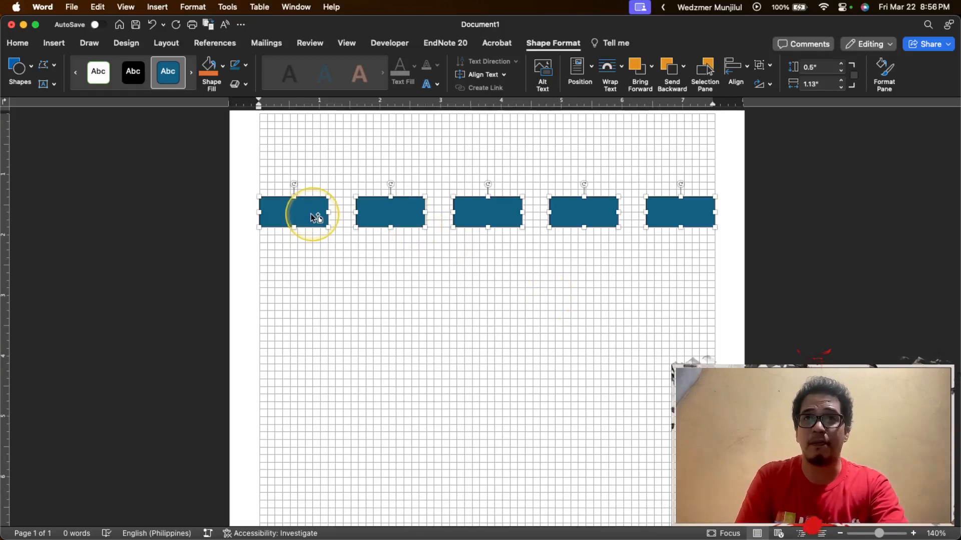
pyautogui.moveTo(317, 217); pyautogui.dragTo(313, 302)
pyautogui.scroll(-3, 314, 303)
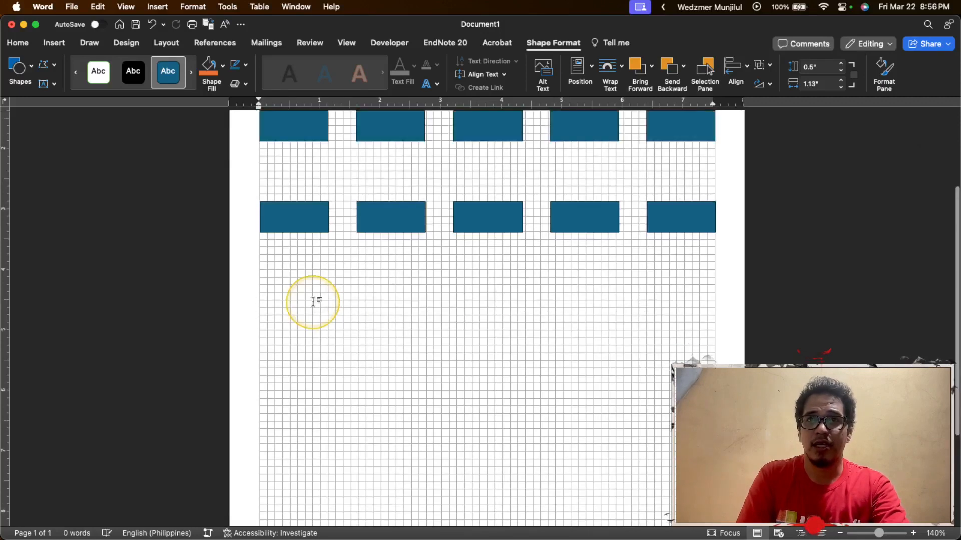
pyautogui.moveTo(307, 219); pyautogui.dragTo(305, 311)
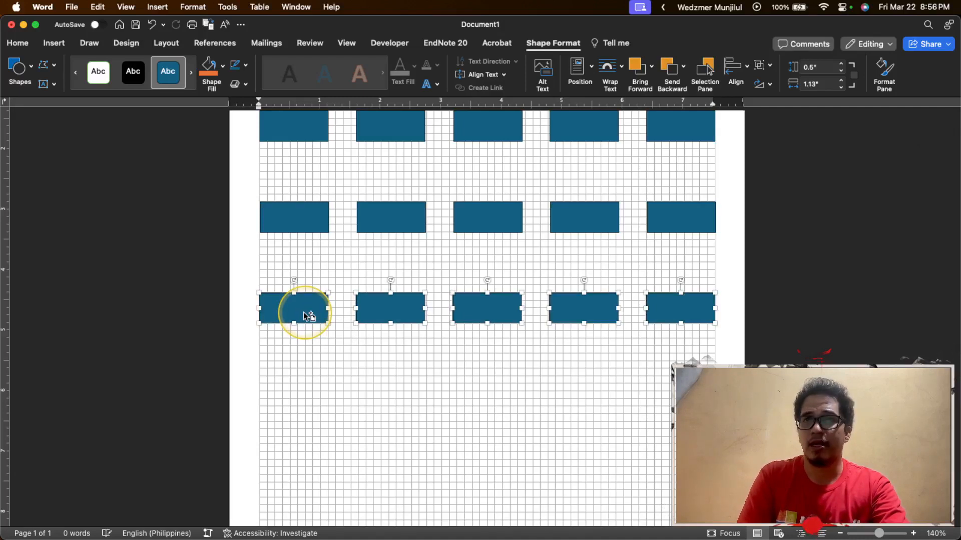
pyautogui.click(386, 388)
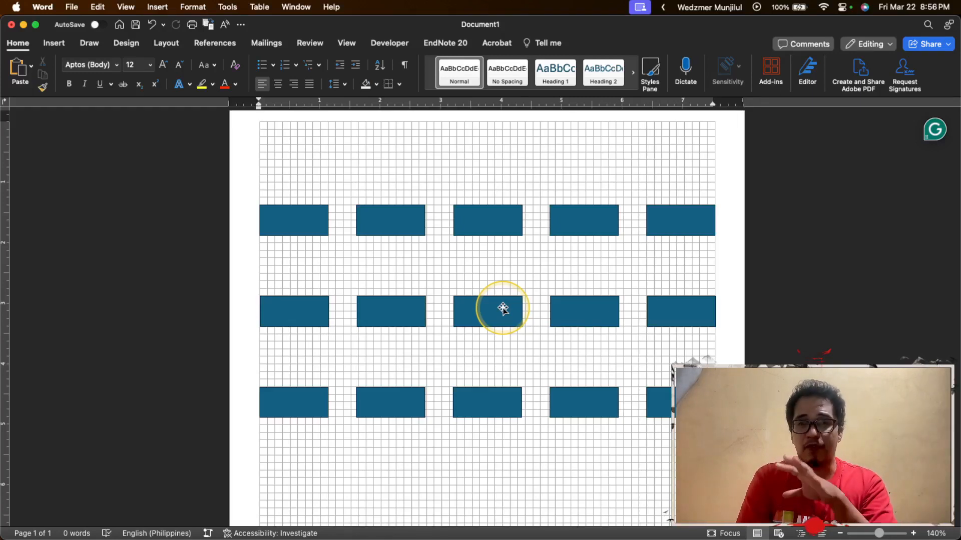
# Duplicate the first rectangle of the top row straight upward, placing the copy above the row at the left margin.
pyautogui.scroll(-2, 503, 309)
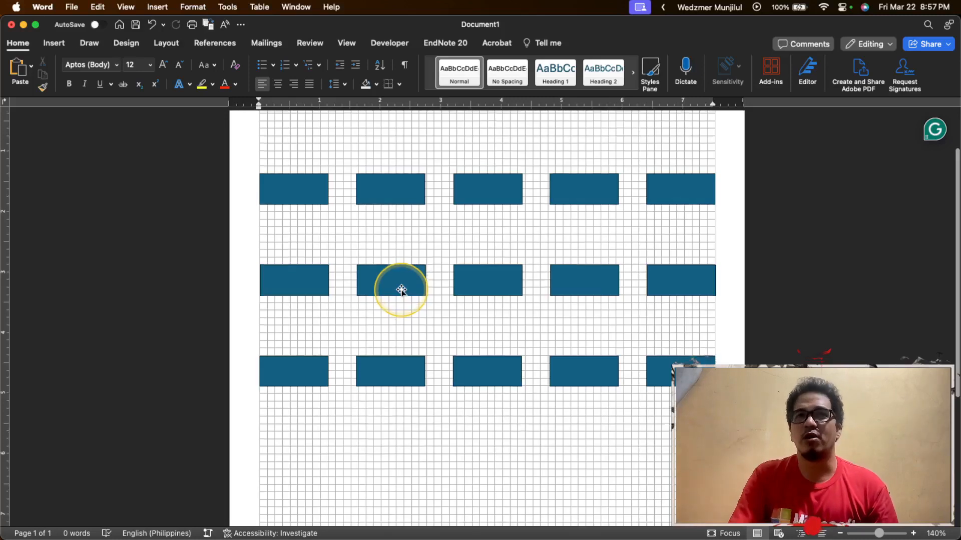
pyautogui.scroll(3, 402, 291)
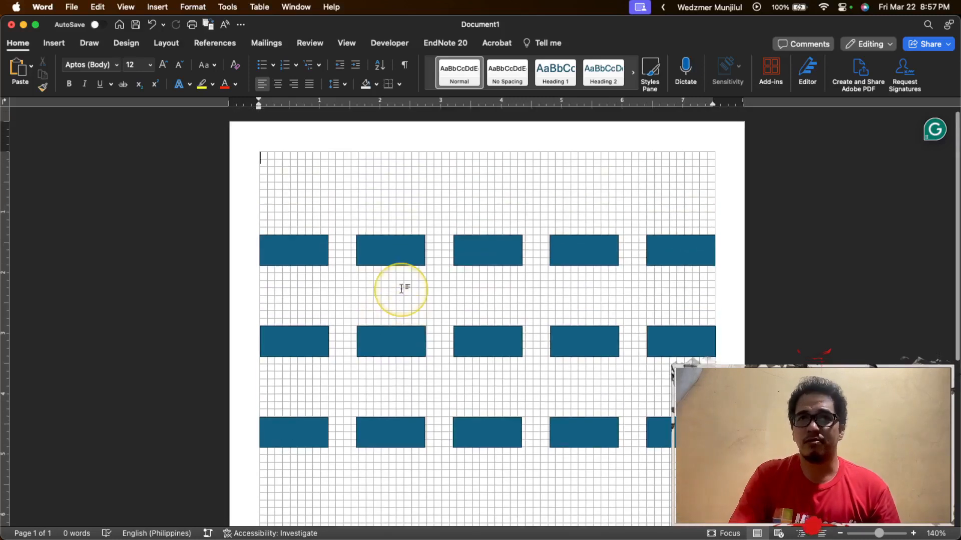
pyautogui.click(300, 257)
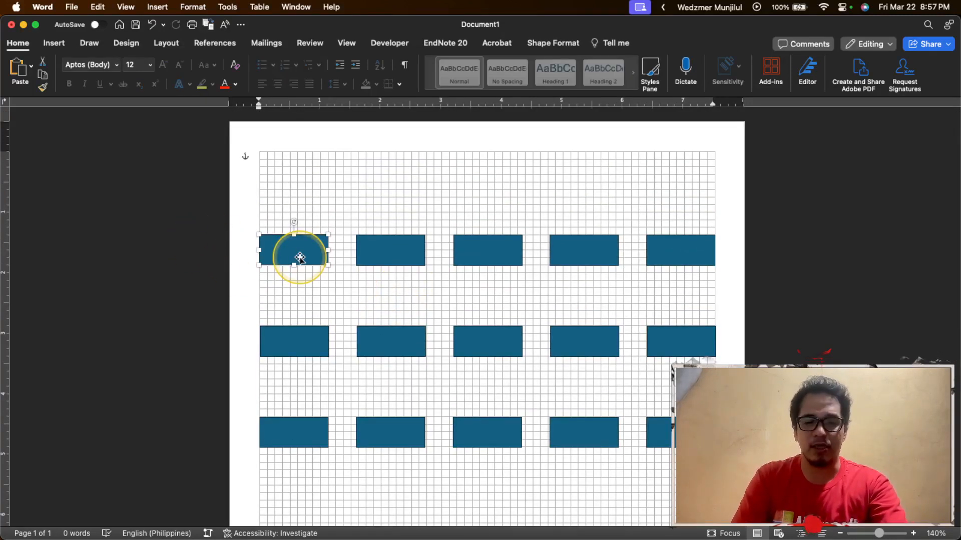
pyautogui.moveTo(300, 256); pyautogui.dragTo(300, 204)
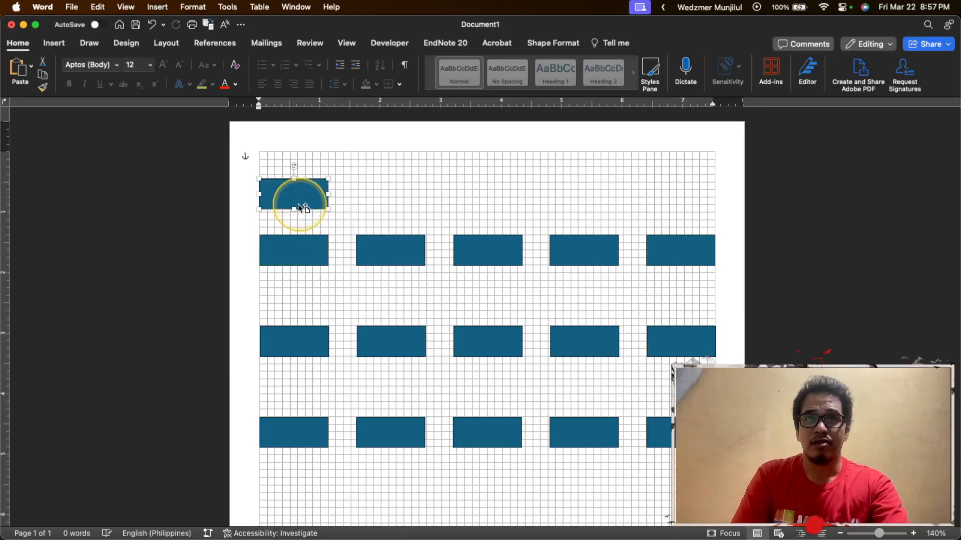
# Duplicate the last rectangle of the third row straight downward, leaving about five grid squares between them.
pyautogui.scroll(-5, 300, 200)
pyautogui.click(675, 323)
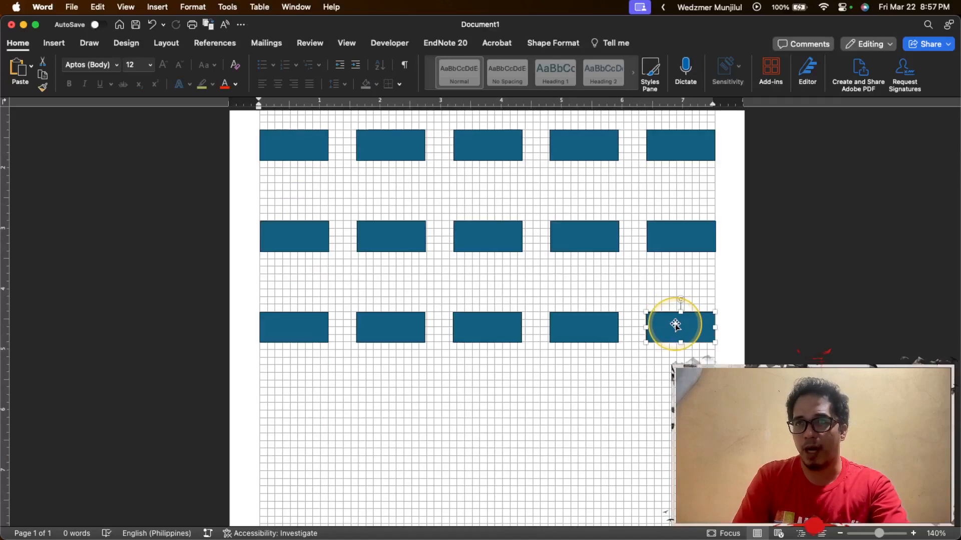
pyautogui.moveTo(675, 324); pyautogui.dragTo(673, 391)
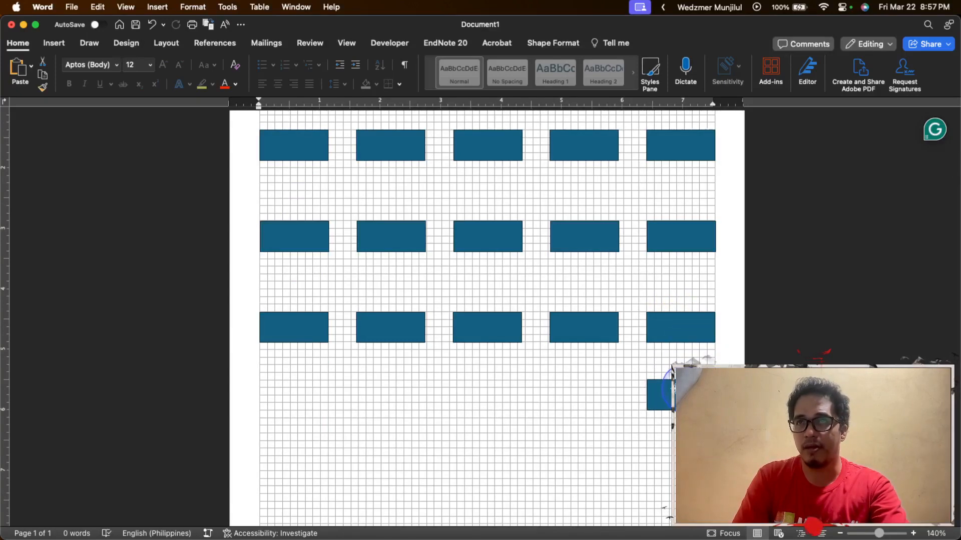
pyautogui.click(602, 444)
# Move the single rectangle above the first row further up, leaving about five grid squares between it and the row.
pyautogui.scroll(4, 602, 443)
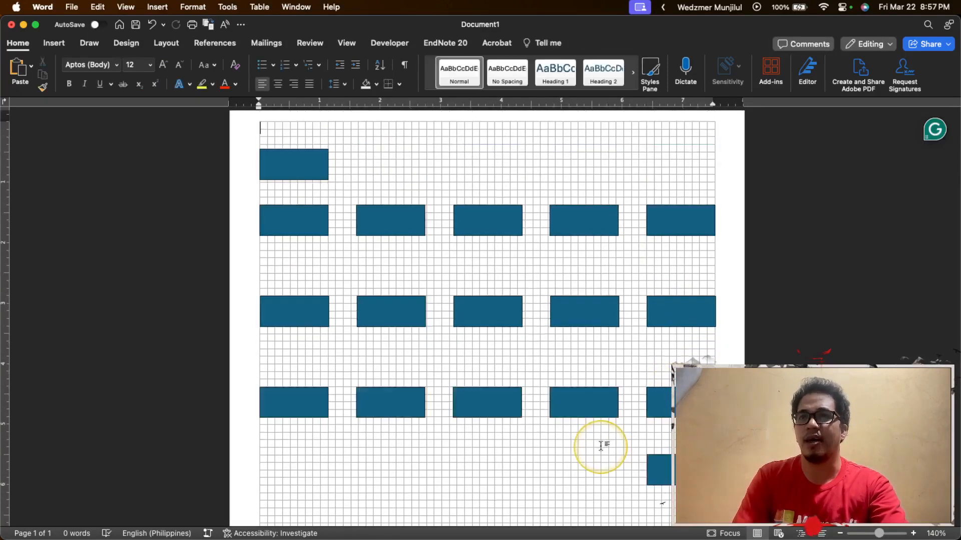
pyautogui.scroll(-2, 600, 447)
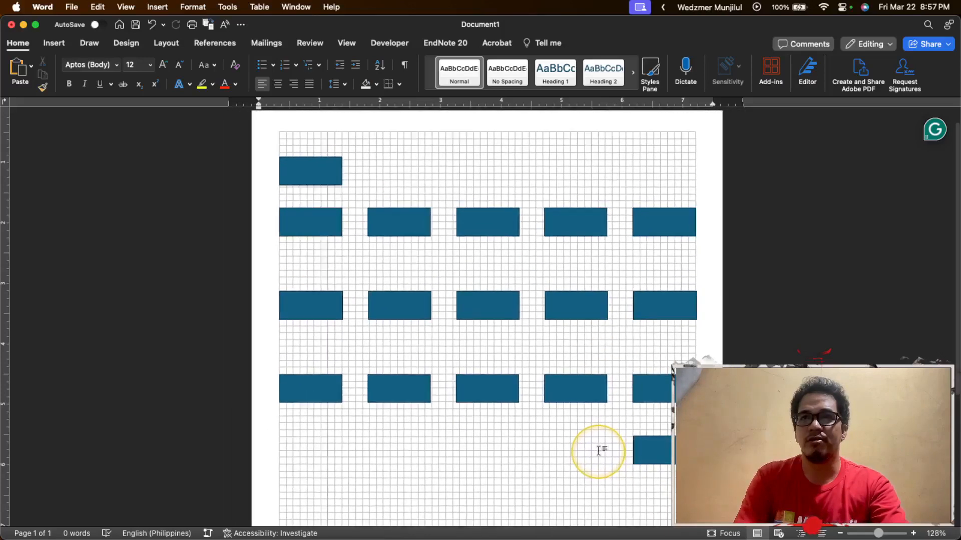
pyautogui.moveTo(316, 170); pyautogui.dragTo(317, 158)
pyautogui.click(454, 157)
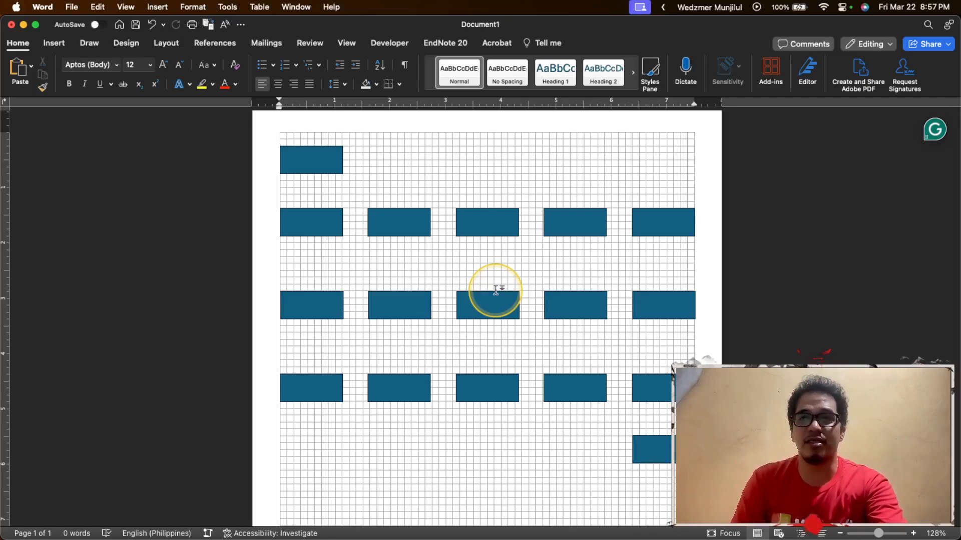
# Compare the layout with the photosynthesis flowchart screenshot in Preview, examining its Start and End shapes, and return to Word.
pyautogui.press('super+Tab')
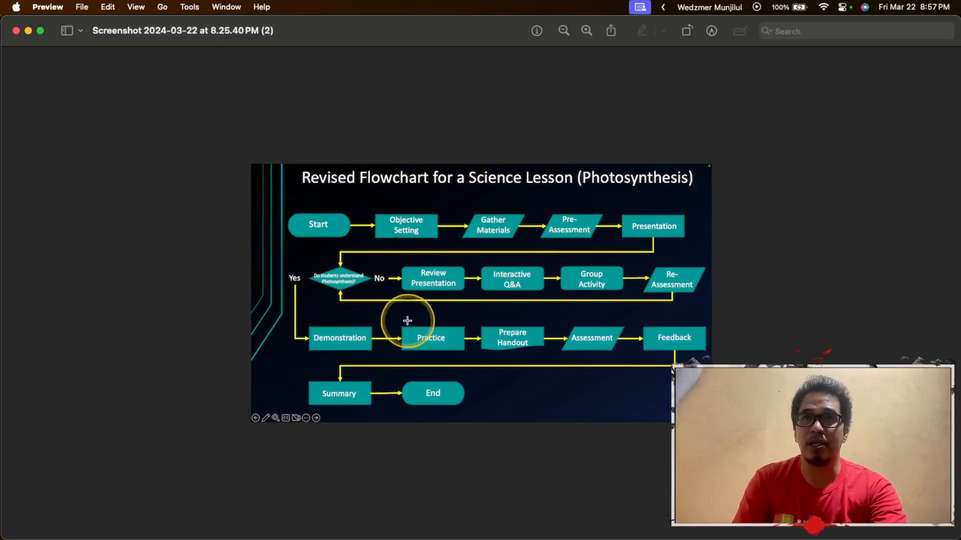
pyautogui.press('super+Tab')
pyautogui.press('super+Tab')
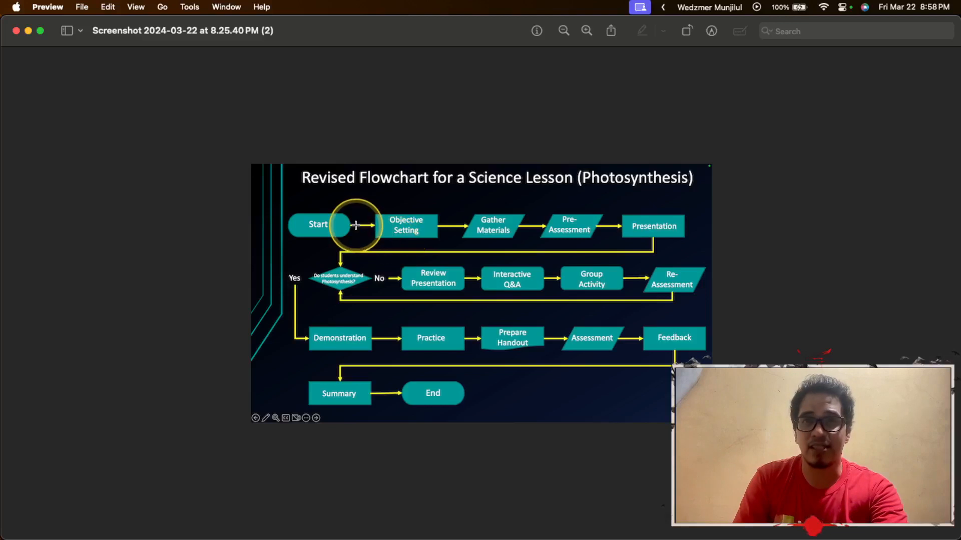
pyautogui.press('super+Tab')
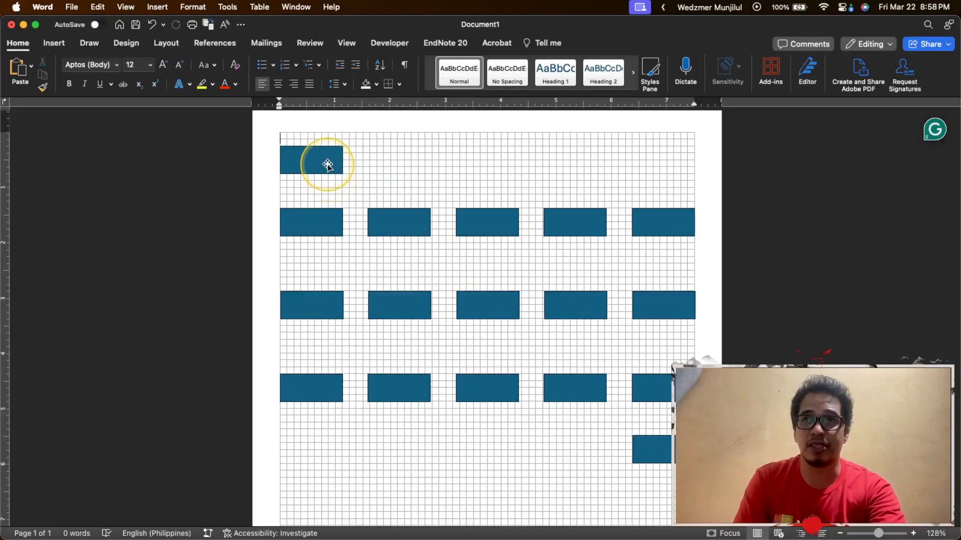
pyautogui.press('super+Tab')
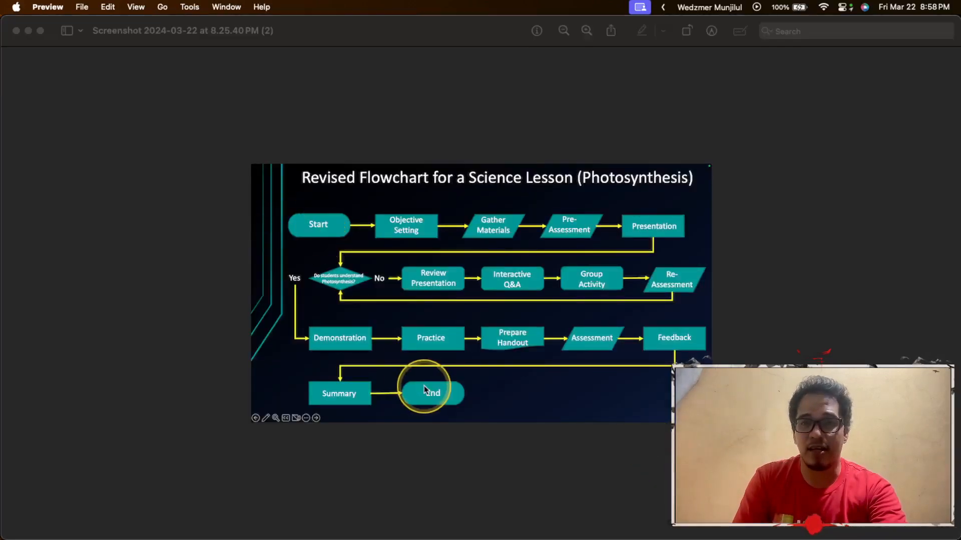
pyautogui.press('super+Tab')
pyautogui.click(324, 165)
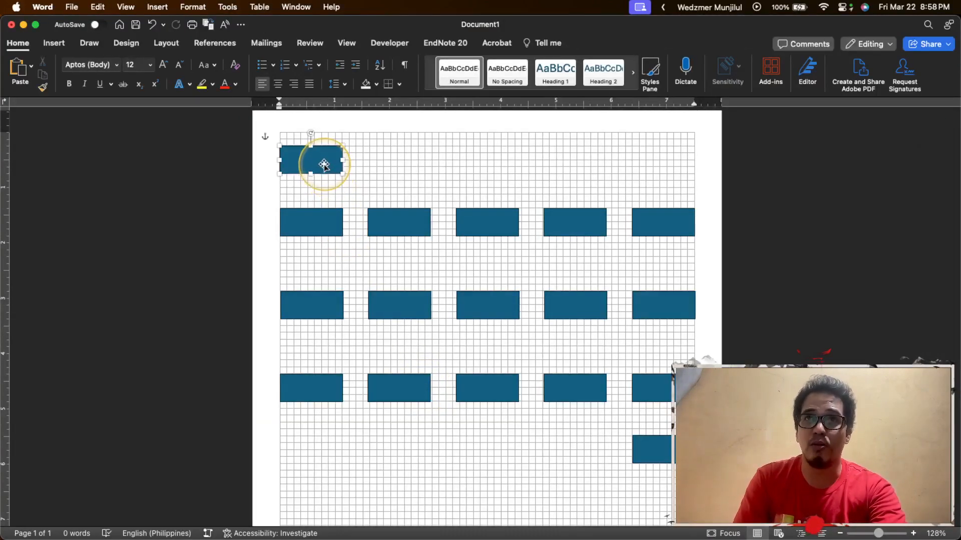
pyautogui.keyDown('shift'); pyautogui.click(653, 452); pyautogui.keyUp('shift')
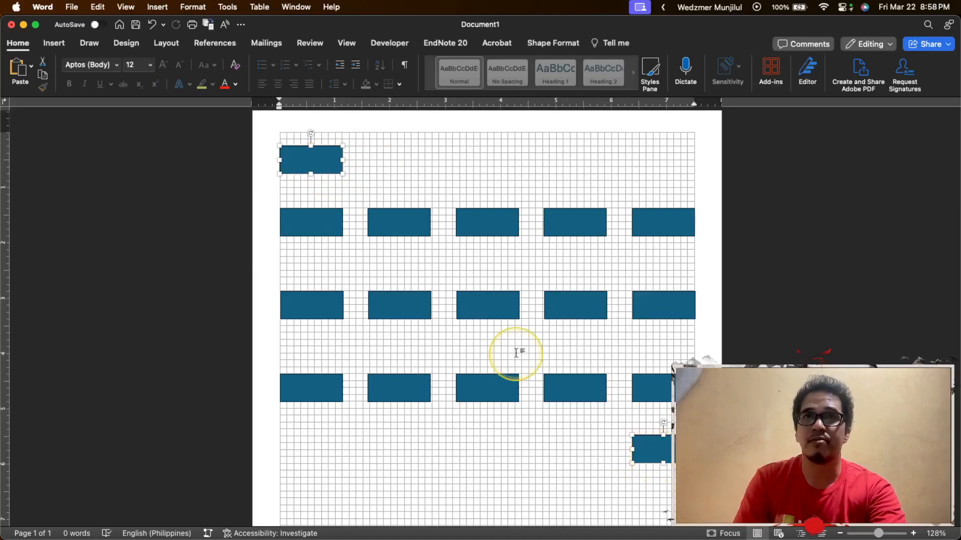
pyautogui.click(54, 44)
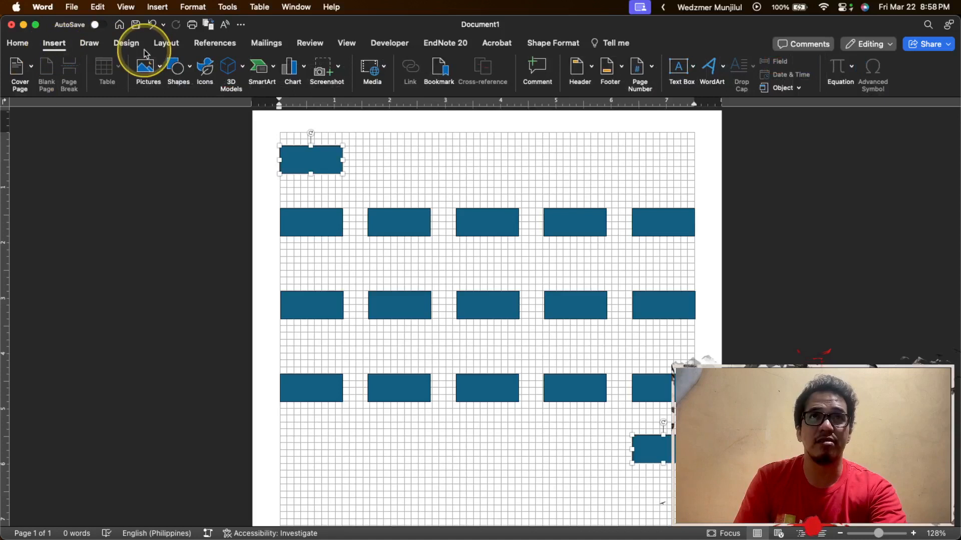
pyautogui.click(191, 68)
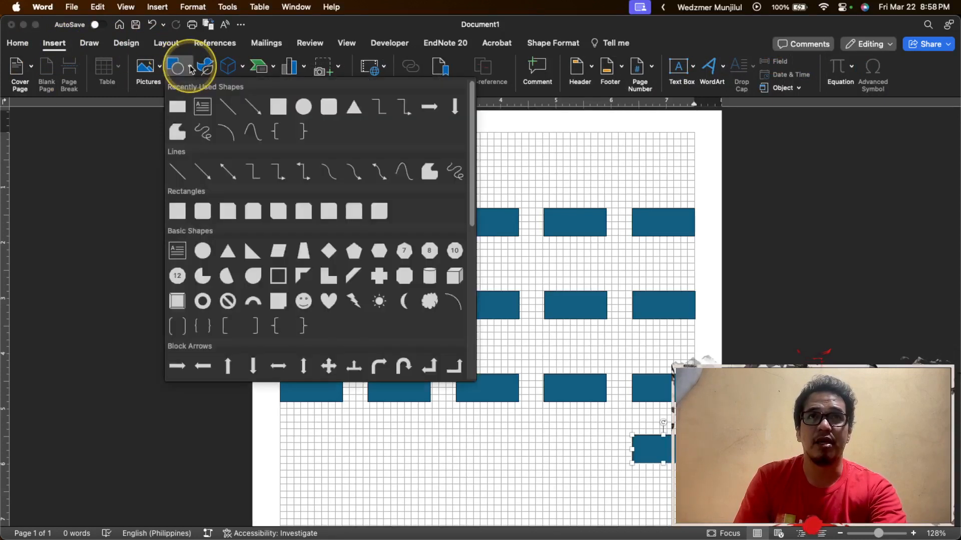
pyautogui.click(561, 187)
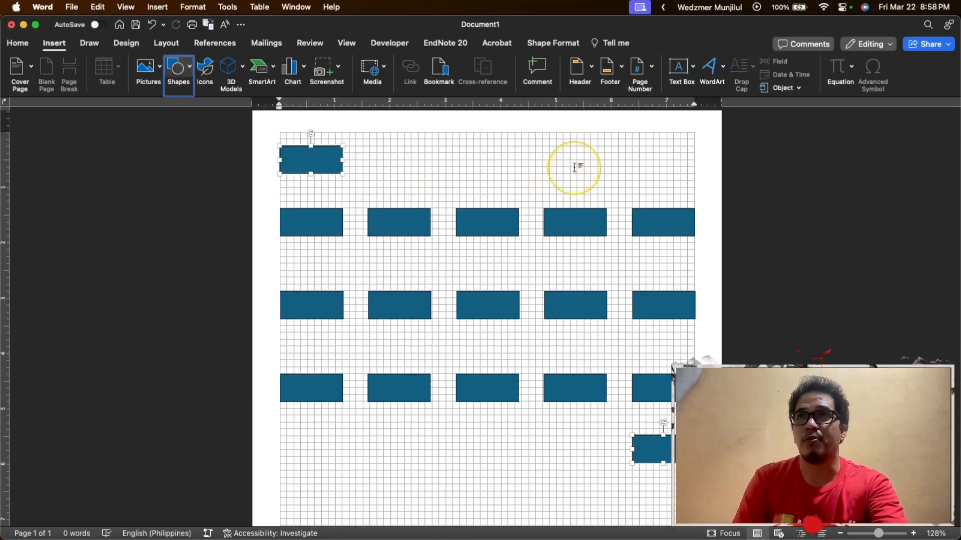
pyautogui.click(576, 167)
# Change the single rectangles above the first row and below the third row to the flowchart Terminator shape.
pyautogui.click(311, 160)
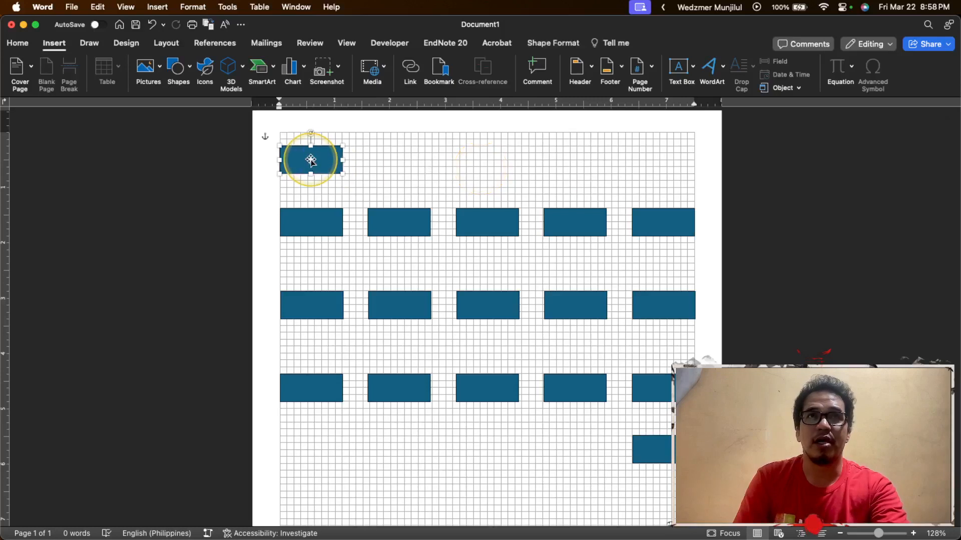
pyautogui.click(553, 43)
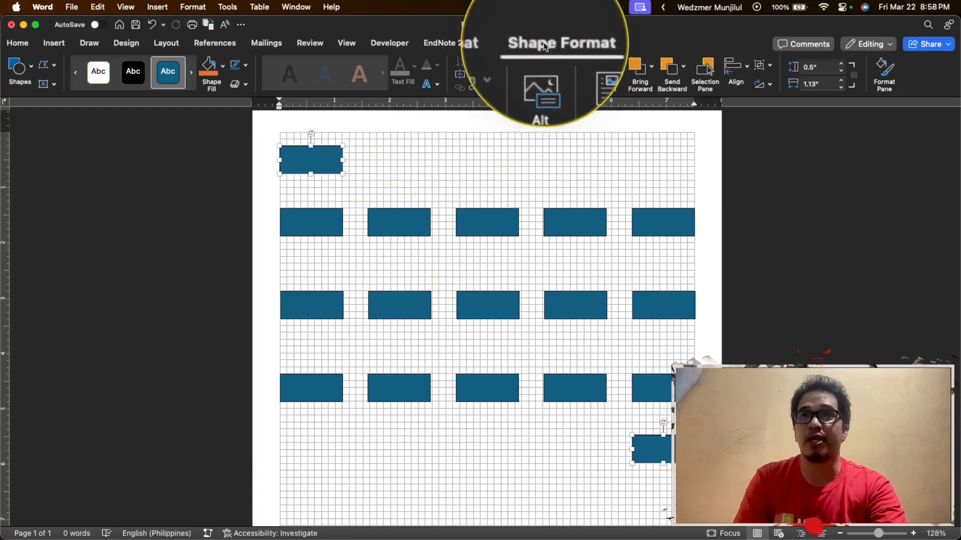
pyautogui.click(56, 66)
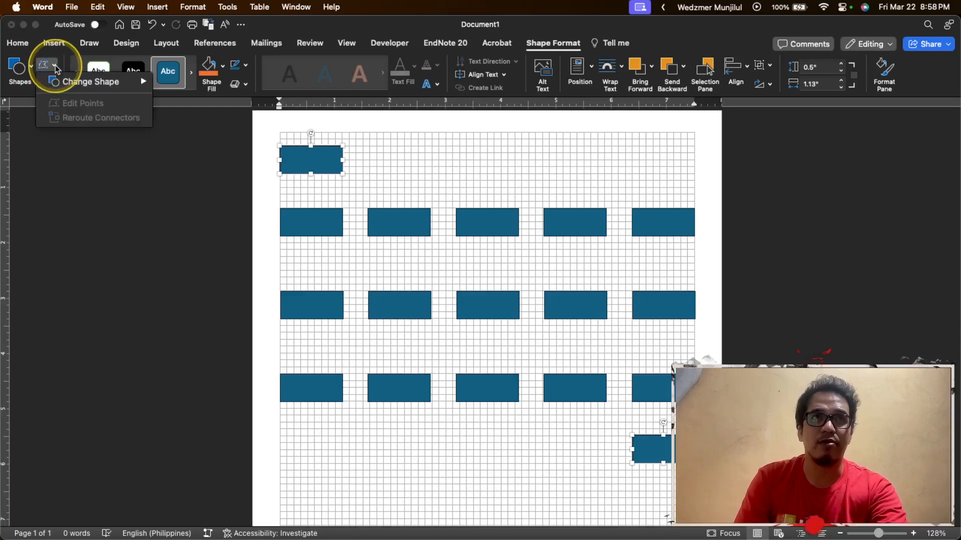
pyautogui.moveTo(75, 80)
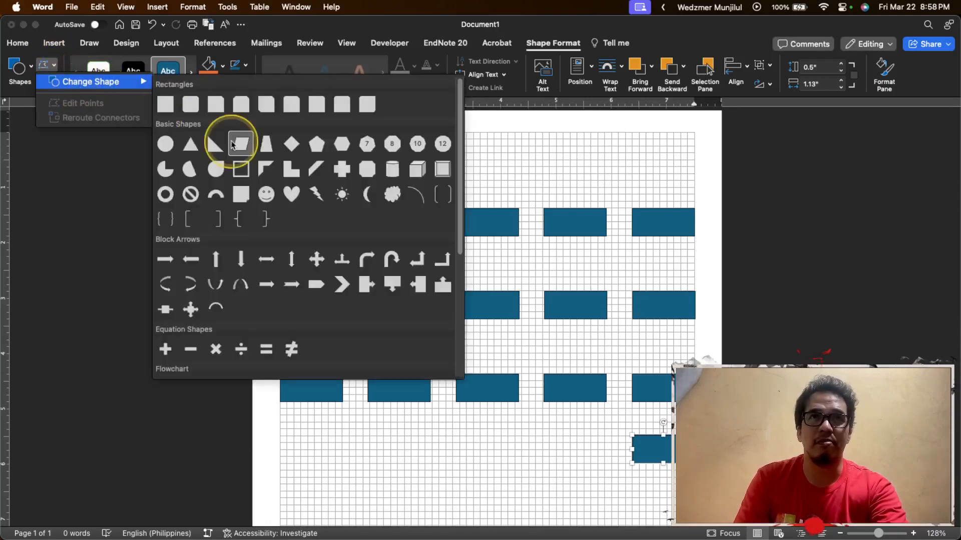
pyautogui.scroll(-5, 248, 170)
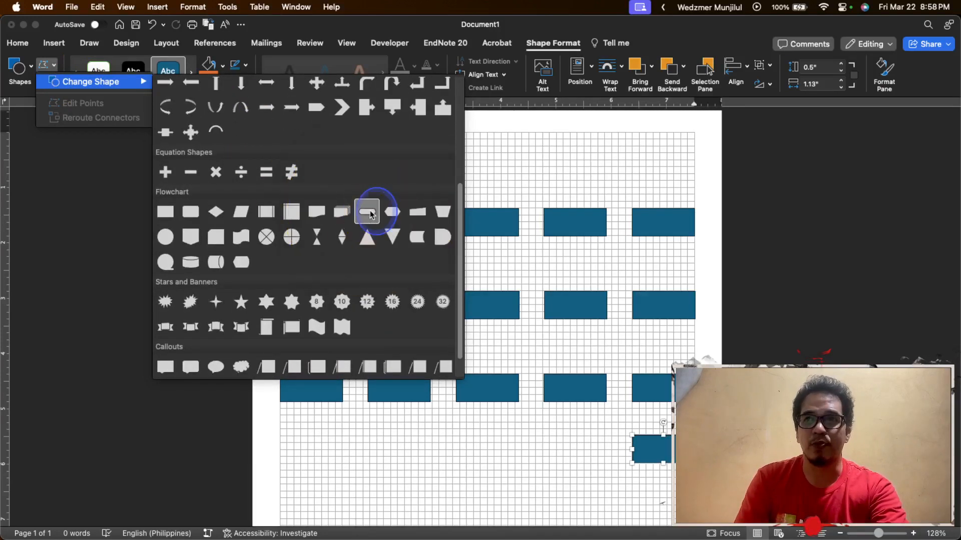
pyautogui.click(371, 214)
pyautogui.click(476, 172)
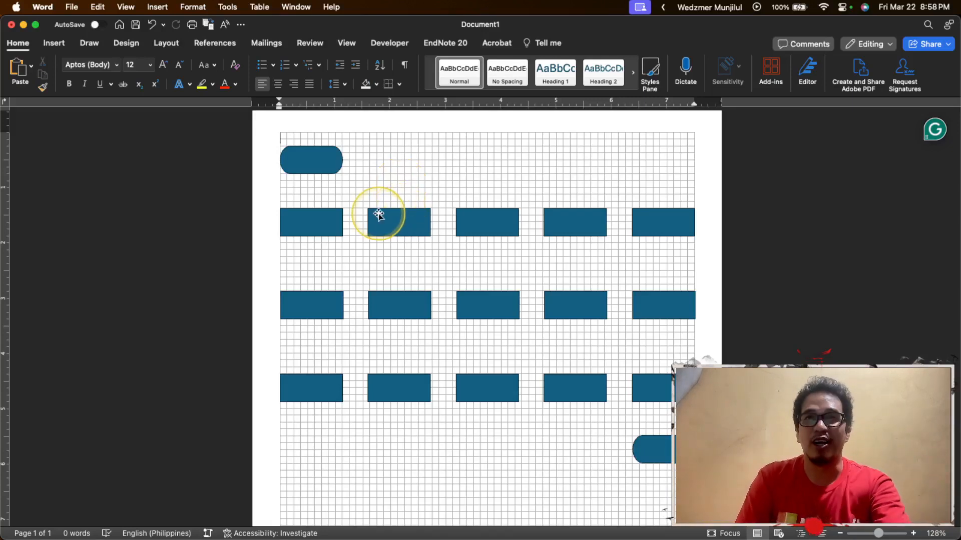
# Check the first-row shapes of the reference flowchart in Preview and select the first row's second and third rectangles in Word.
pyautogui.press('super+Tab')
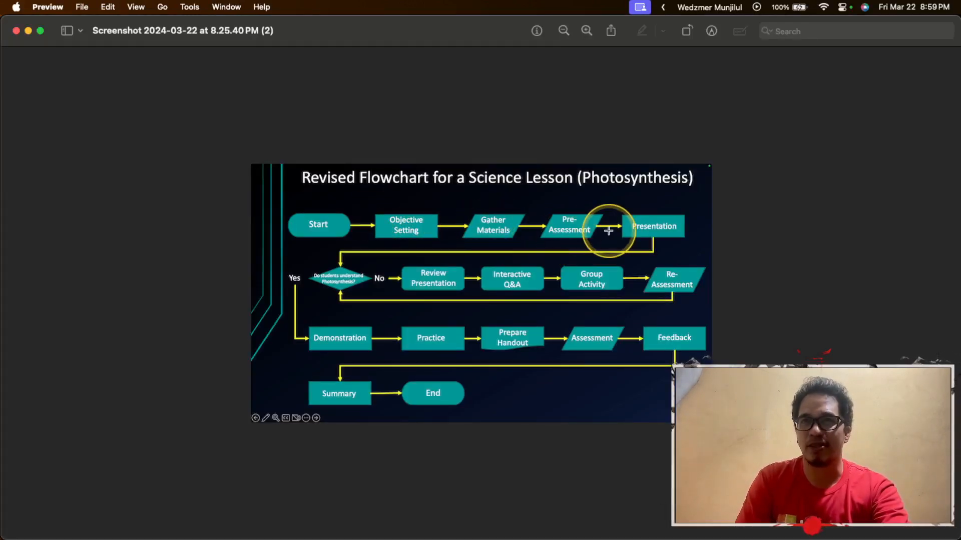
pyautogui.press('super+Tab')
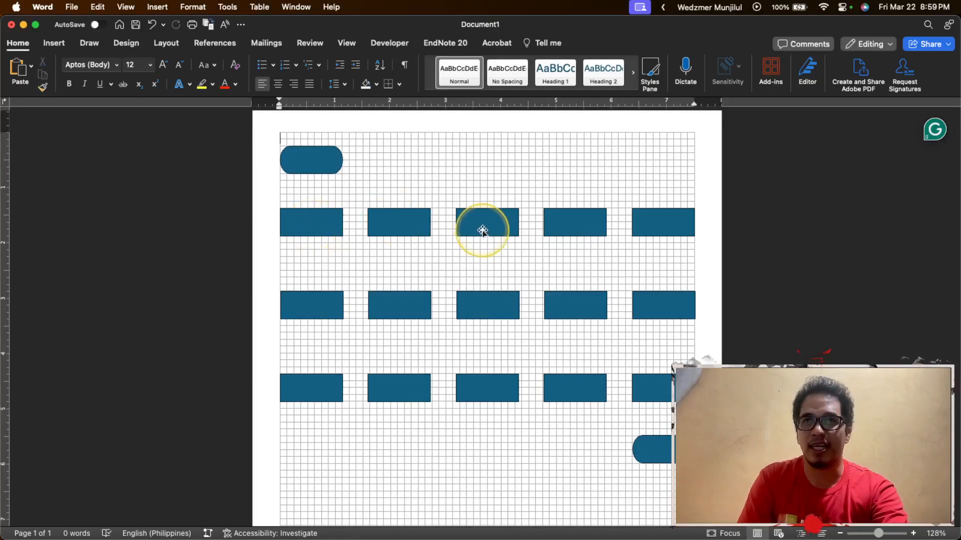
pyautogui.click(413, 228)
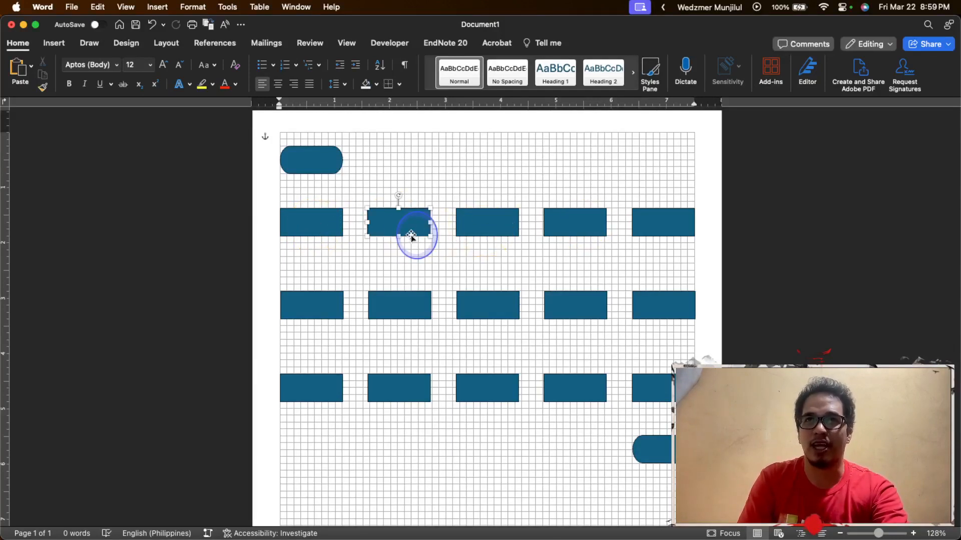
pyautogui.keyDown('shift'); pyautogui.click(467, 223); pyautogui.keyUp('shift')
pyautogui.press('super+Tab')
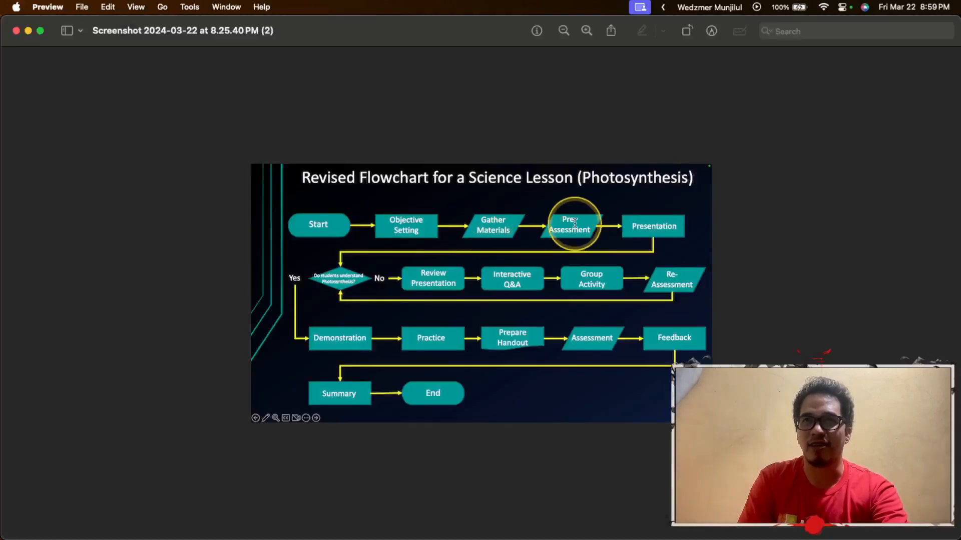
pyautogui.click(393, 228)
pyautogui.keyDown('shift'); pyautogui.click(458, 215); pyautogui.keyUp('shift')
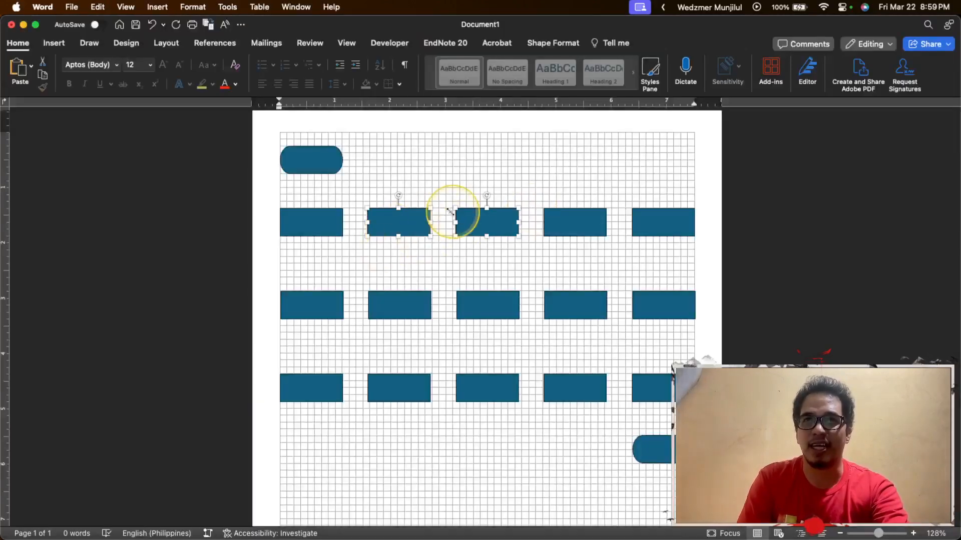
# Try to change the two selected first-row rectangles to the flowchart Predefined Process shape.
pyautogui.click(553, 42)
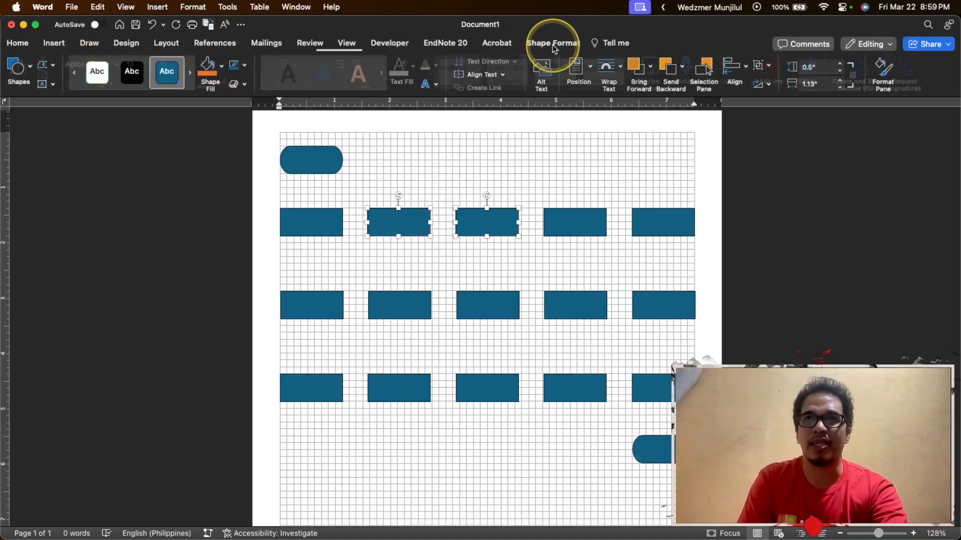
pyautogui.click(48, 65)
pyautogui.moveTo(78, 88)
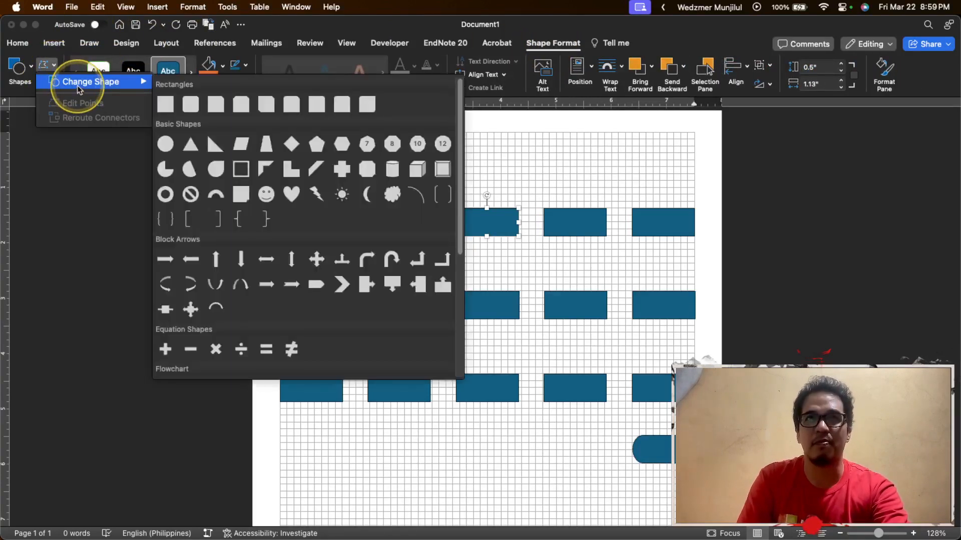
pyautogui.scroll(-5, 345, 227)
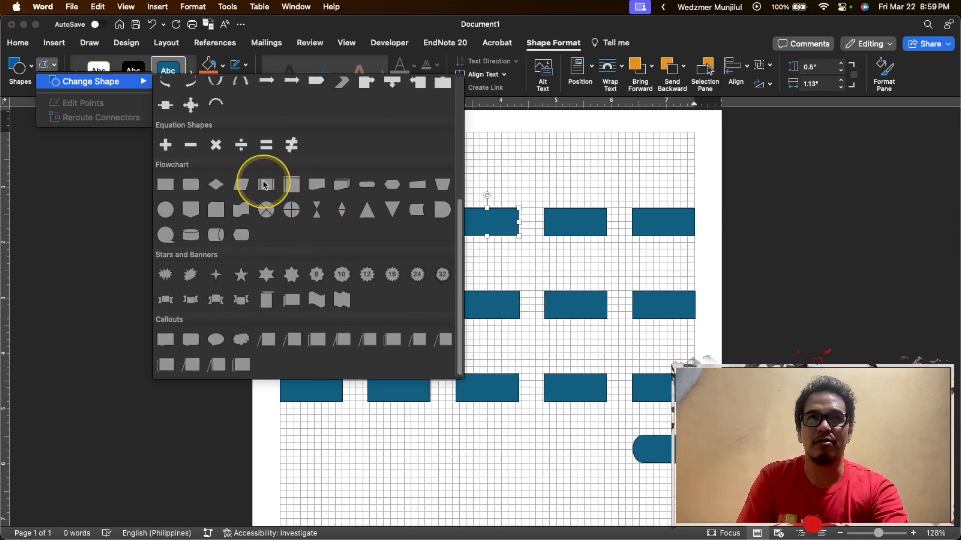
pyautogui.click(264, 186)
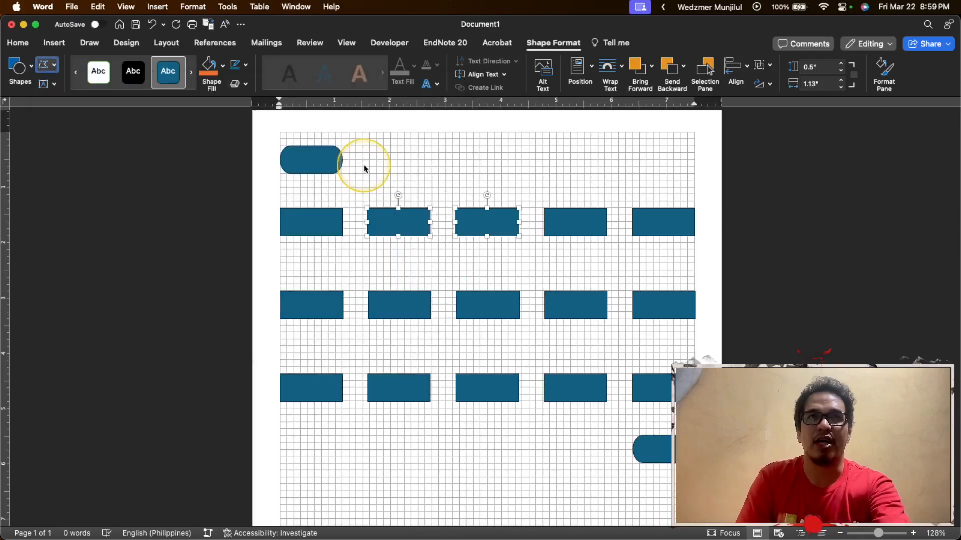
# Change the two selected first-row rectangles to the flowchart Data shape (parallelogram).
pyautogui.click(51, 65)
pyautogui.moveTo(83, 81)
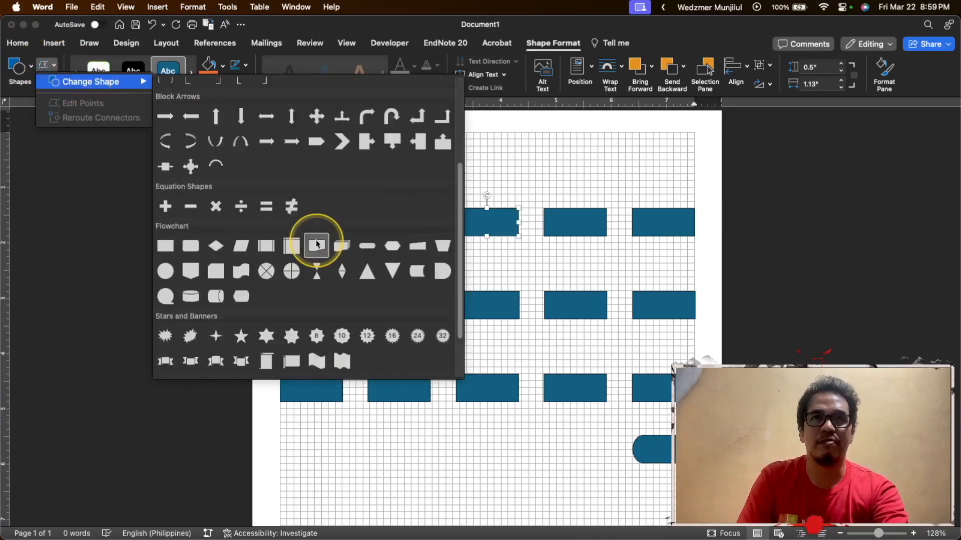
pyautogui.scroll(-2, 316, 244)
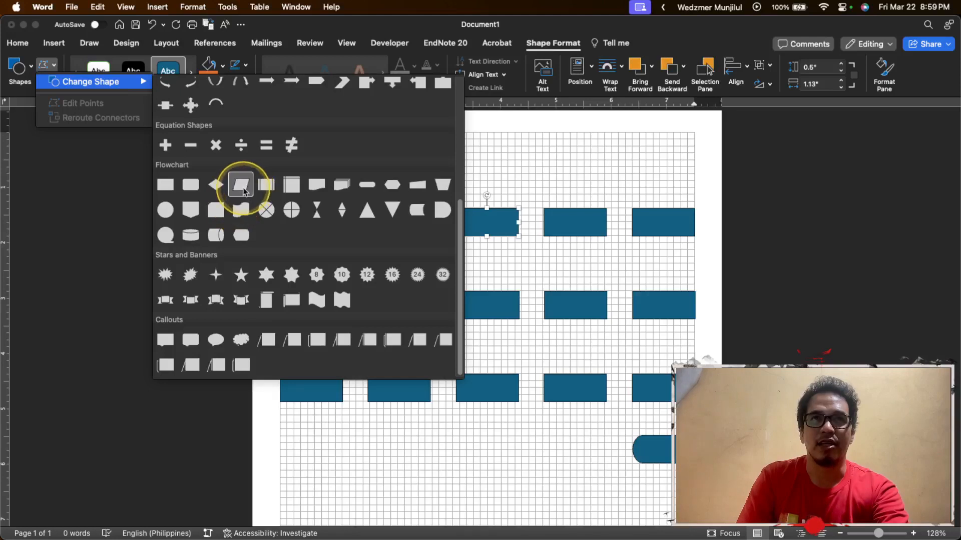
pyautogui.click(242, 191)
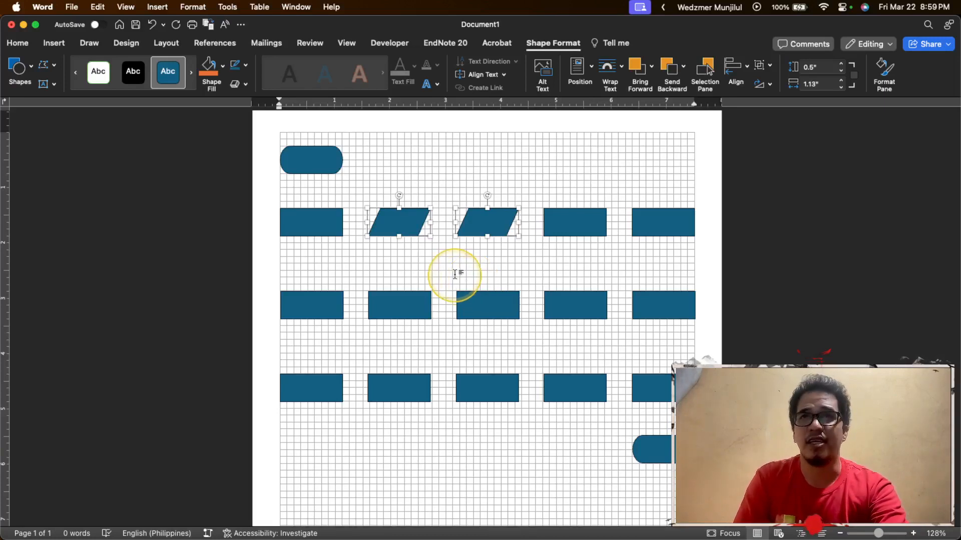
# Check the reference flowchart in Preview and change the first row's fifth rectangle in Word to the flowchart Decision diamond.
pyautogui.press('super+Tab')
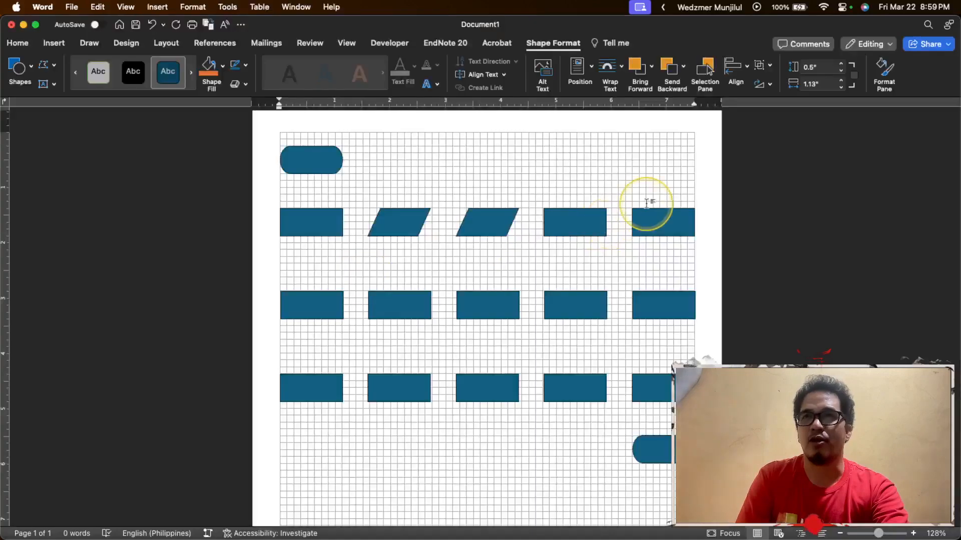
pyautogui.click(666, 222)
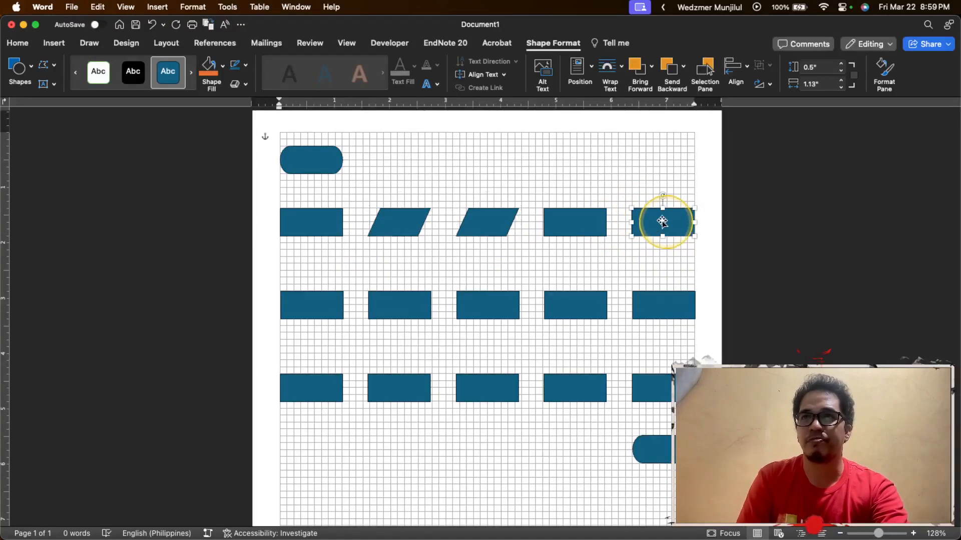
pyautogui.click(53, 66)
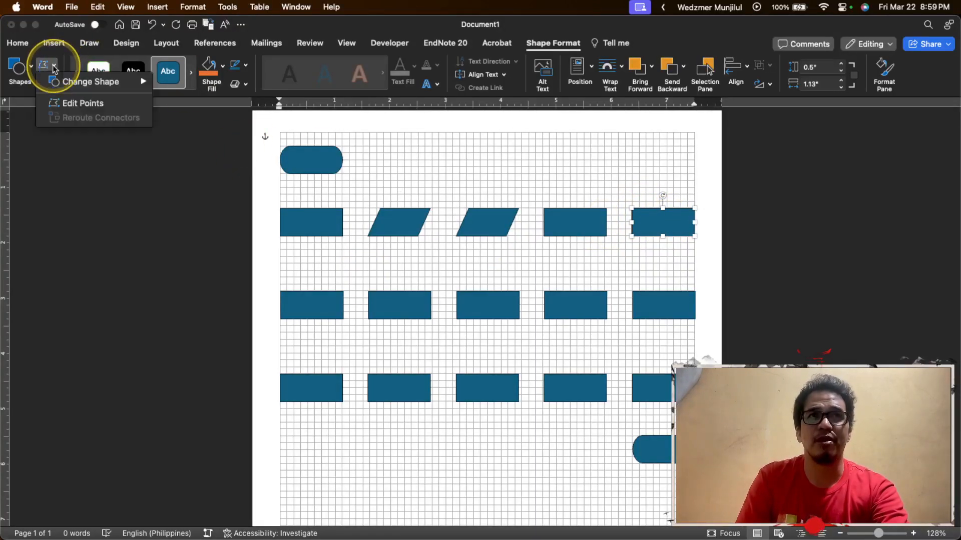
pyautogui.moveTo(90, 81)
pyautogui.scroll(-5, 300, 215)
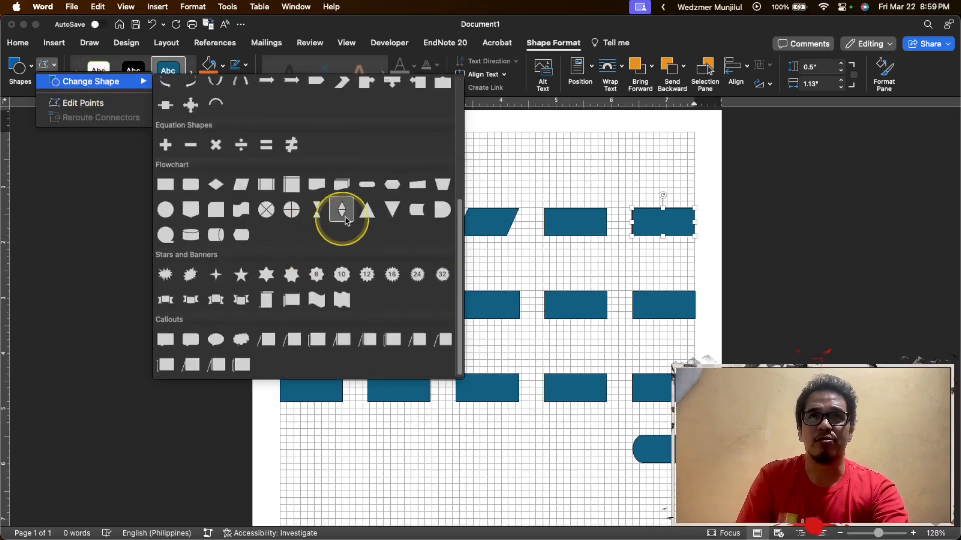
pyautogui.click(216, 185)
# Check the reference in Preview and change the second row's first three rectangles in Word to the flowchart Alternate Process shape with rounded corners.
pyautogui.press('super+Tab')
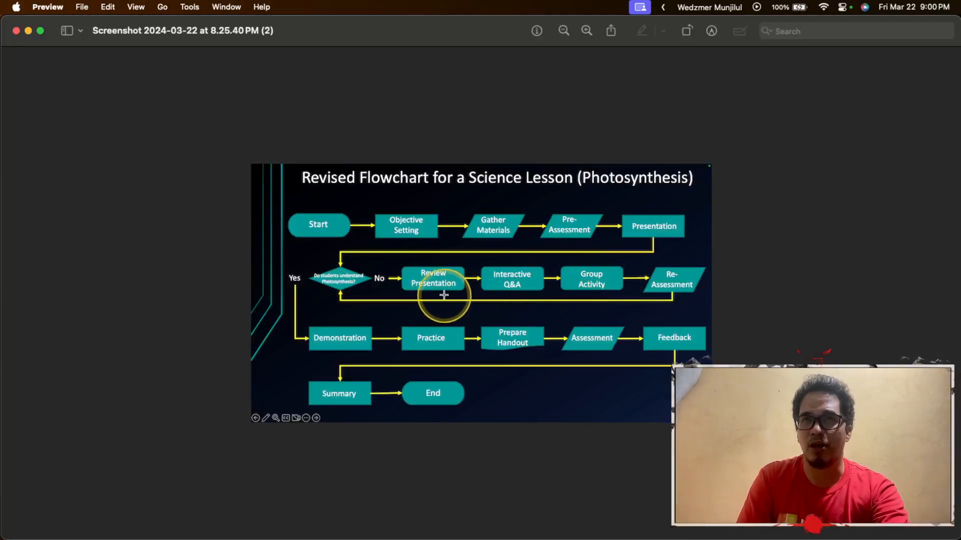
pyautogui.press('super+Tab')
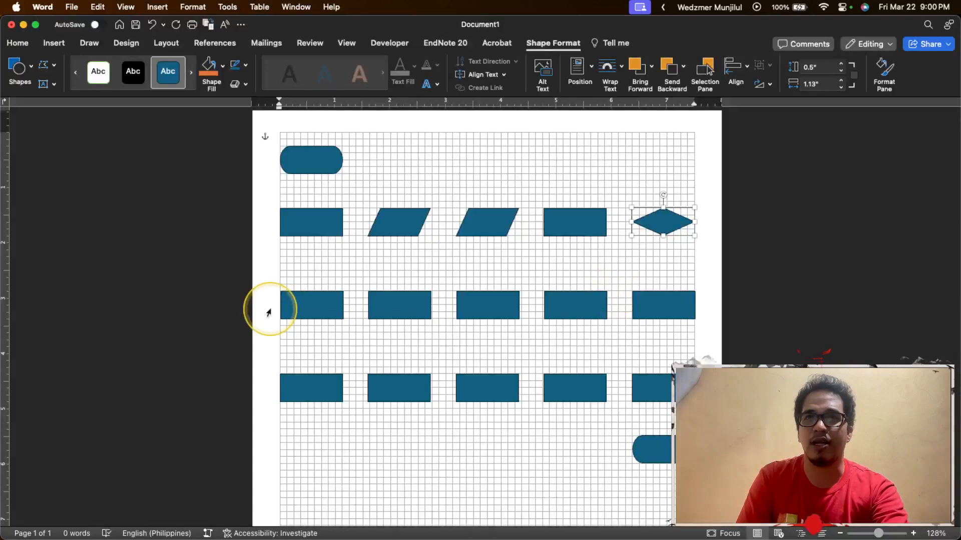
pyautogui.click(324, 307)
pyautogui.keyDown('shift'); pyautogui.click(417, 303); pyautogui.keyUp('shift')
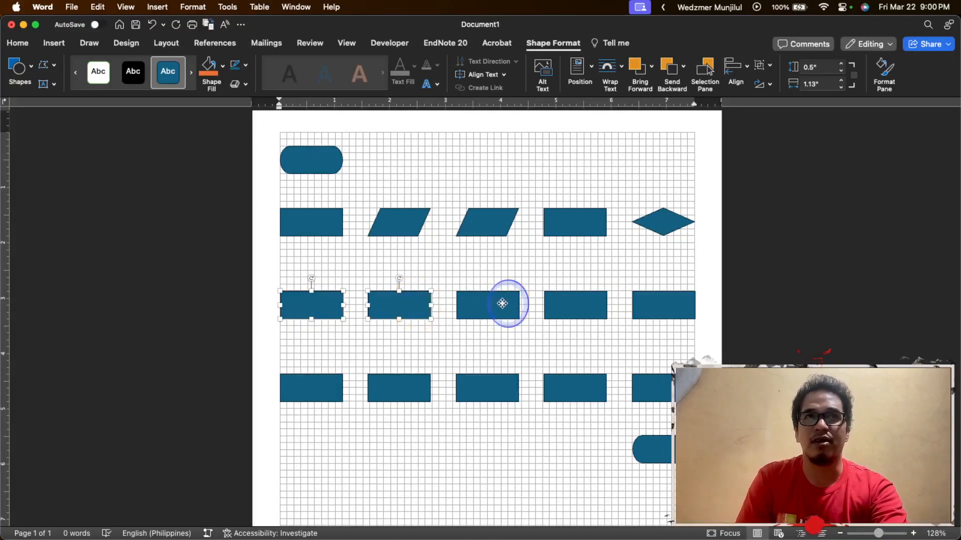
pyautogui.click(54, 65)
pyautogui.moveTo(101, 84)
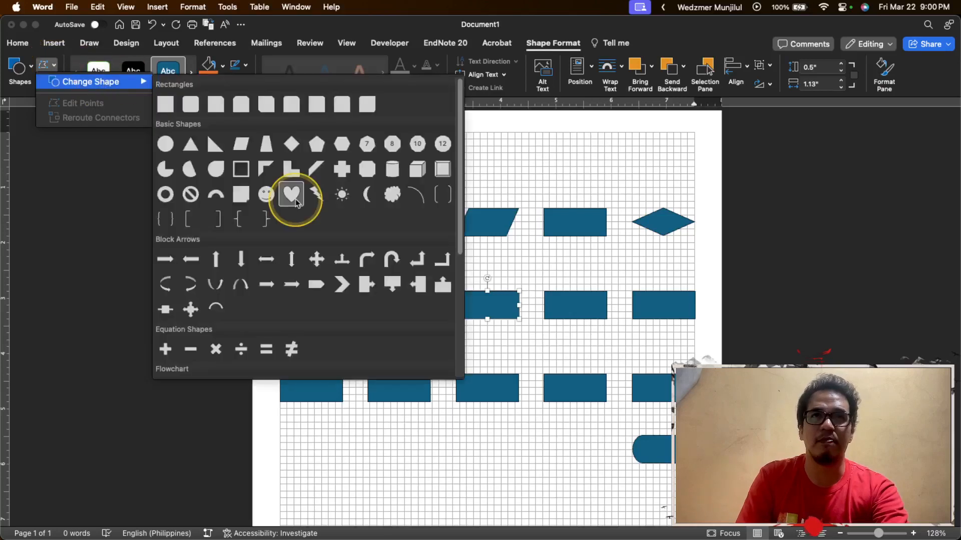
pyautogui.scroll(-5, 295, 199)
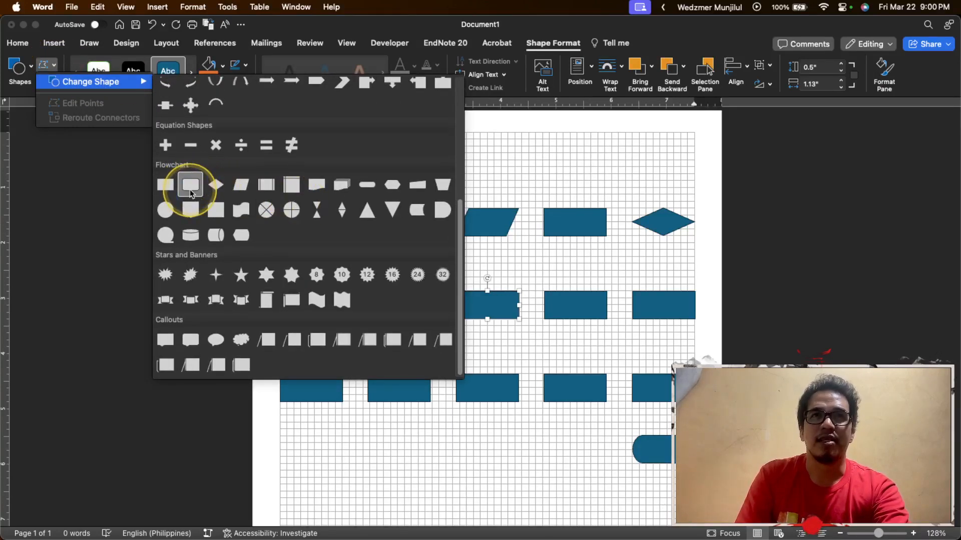
pyautogui.click(191, 193)
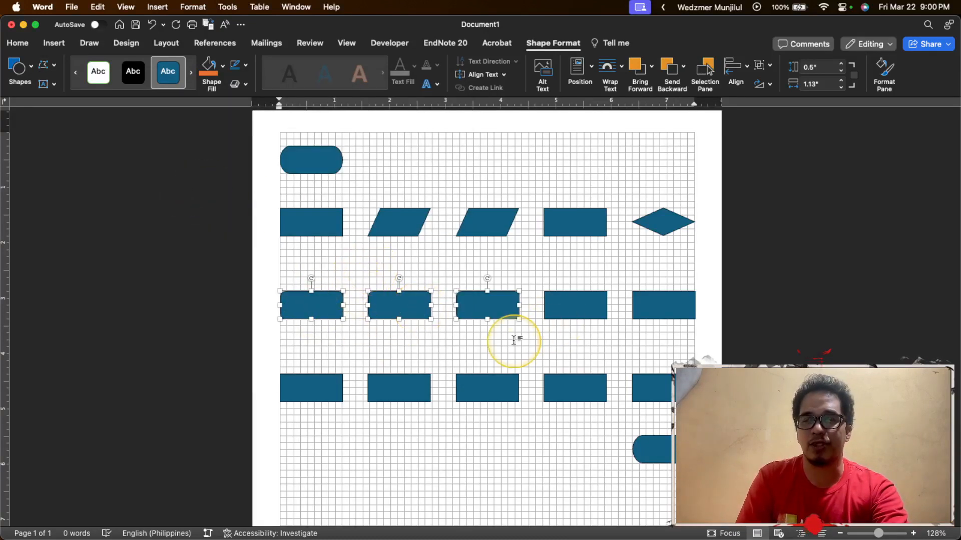
# Check the Re-Assessment shape in the Preview reference and change the second row's fourth rectangle in Word to the flowchart Data parallelogram.
pyautogui.press('super+Tab')
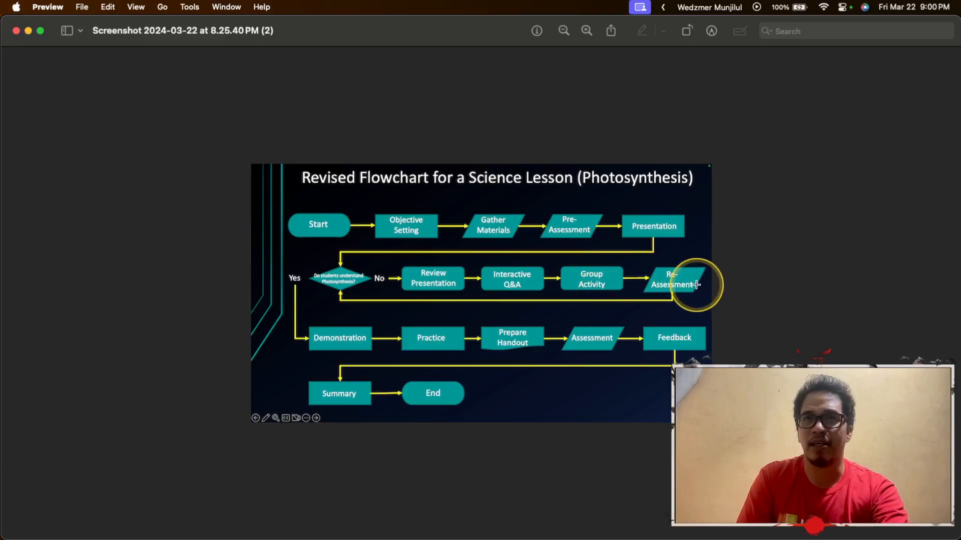
pyautogui.press('super+Tab')
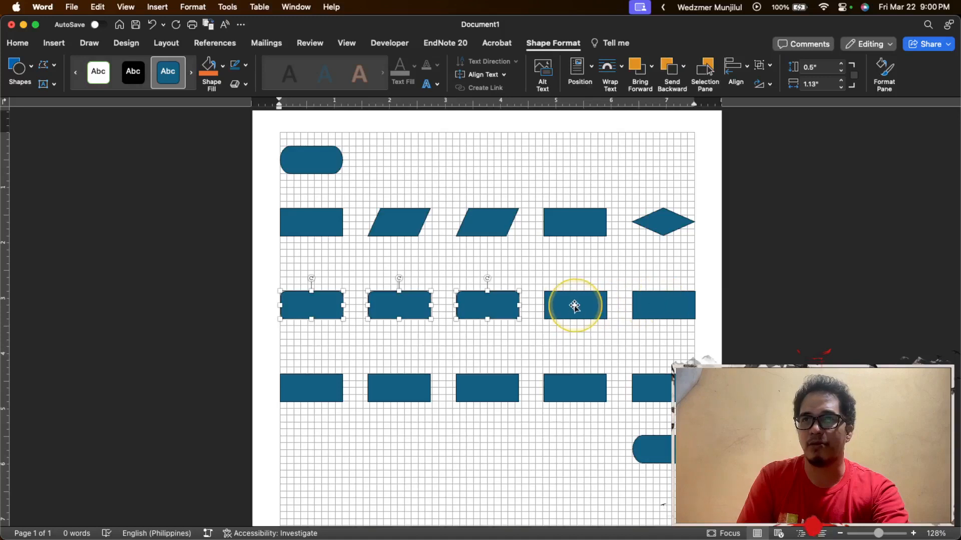
pyautogui.click(573, 305)
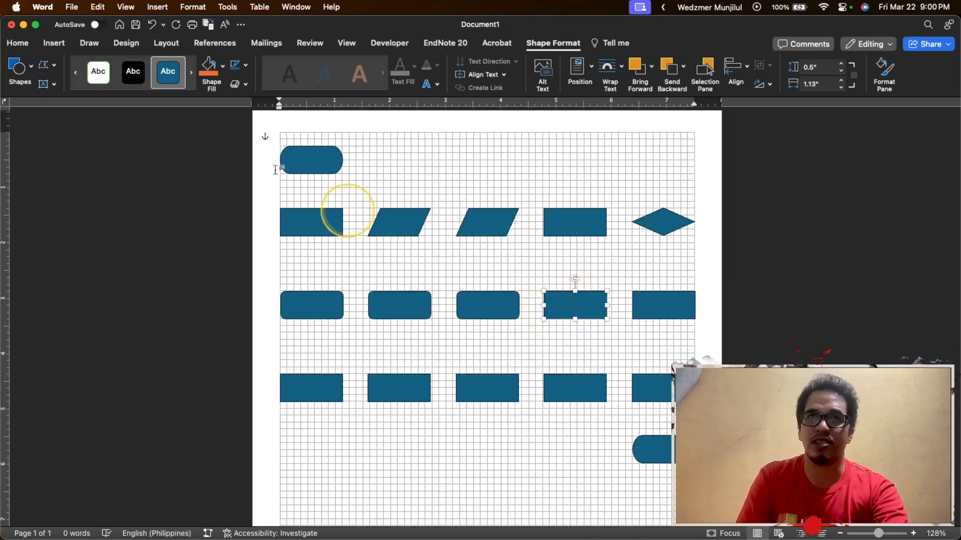
pyautogui.click(54, 66)
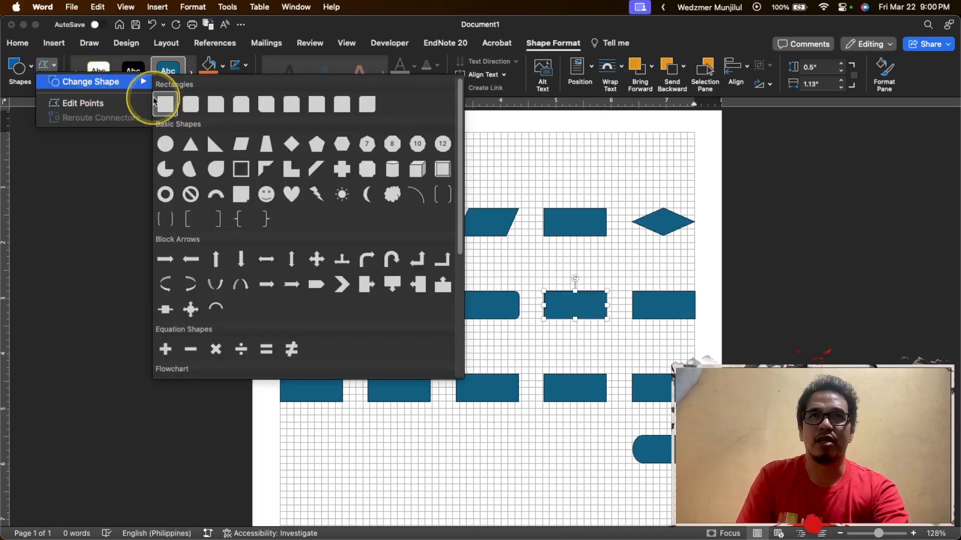
pyautogui.scroll(-5, 258, 208)
pyautogui.click(241, 181)
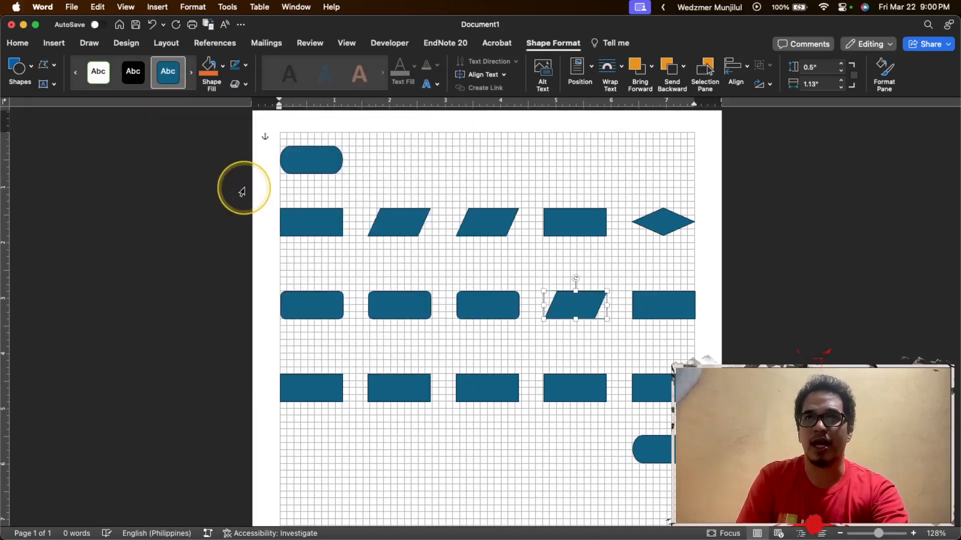
# Check the Prepare Handout shape in the Preview reference and change the third row's second rectangle in Word to the flowchart Document shape.
pyautogui.press('super+Tab')
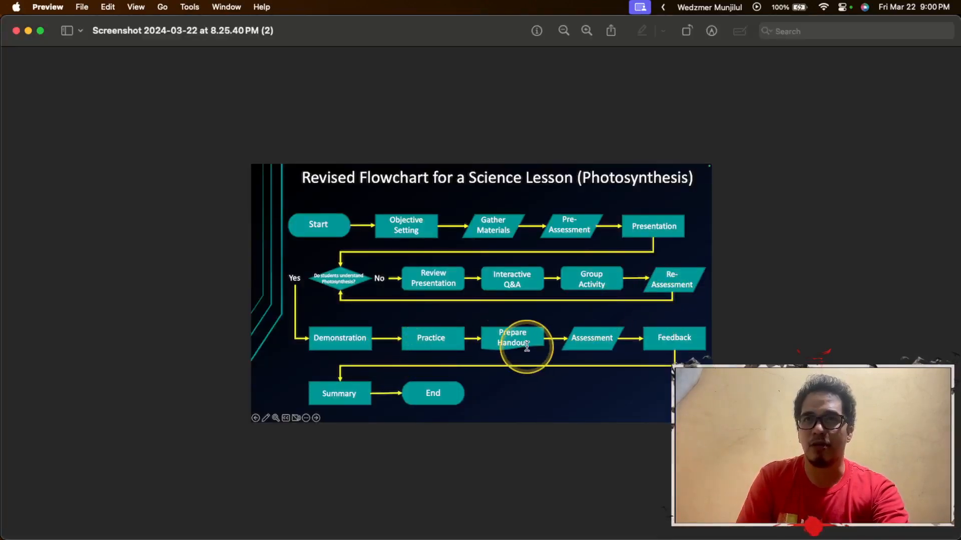
pyautogui.press('super+Tab')
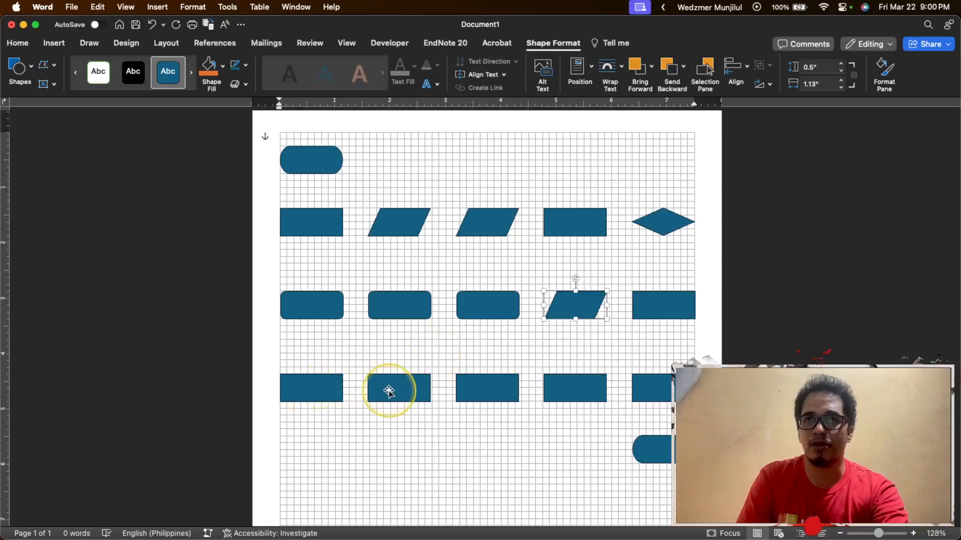
pyautogui.press('super+Tab')
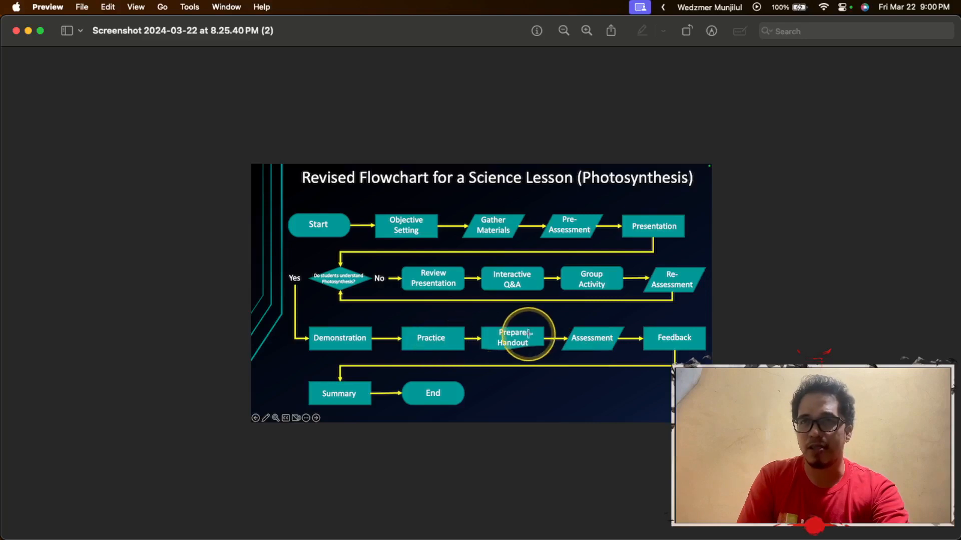
pyautogui.press('super+Tab')
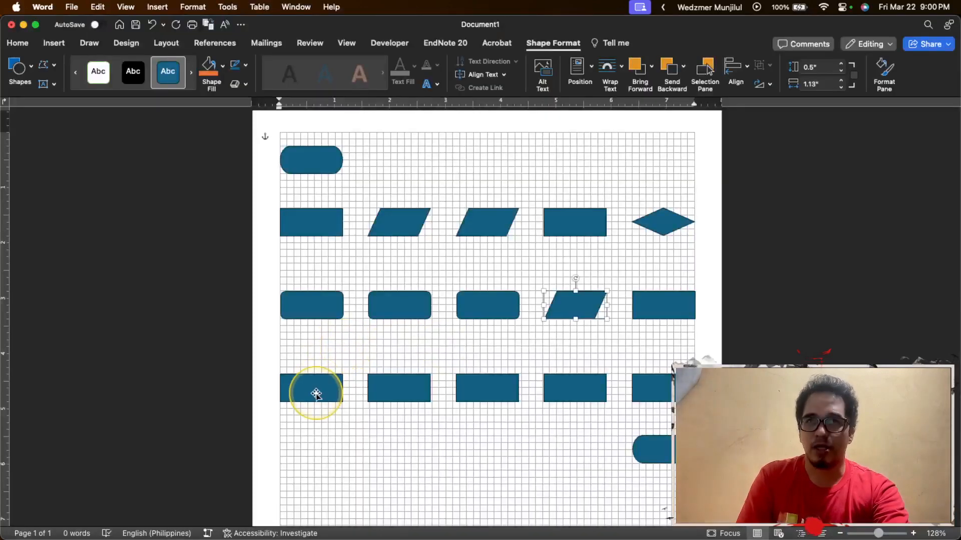
pyautogui.click(403, 376)
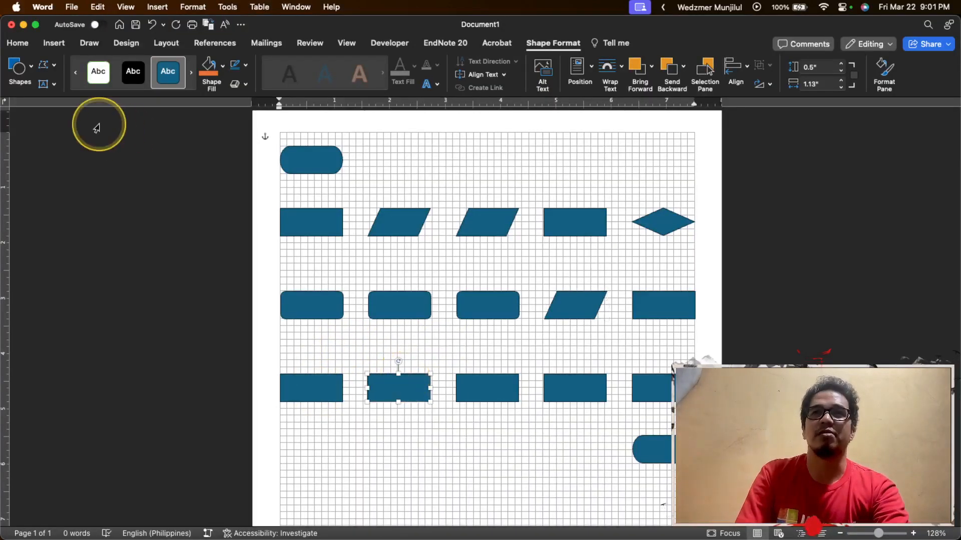
pyautogui.click(55, 67)
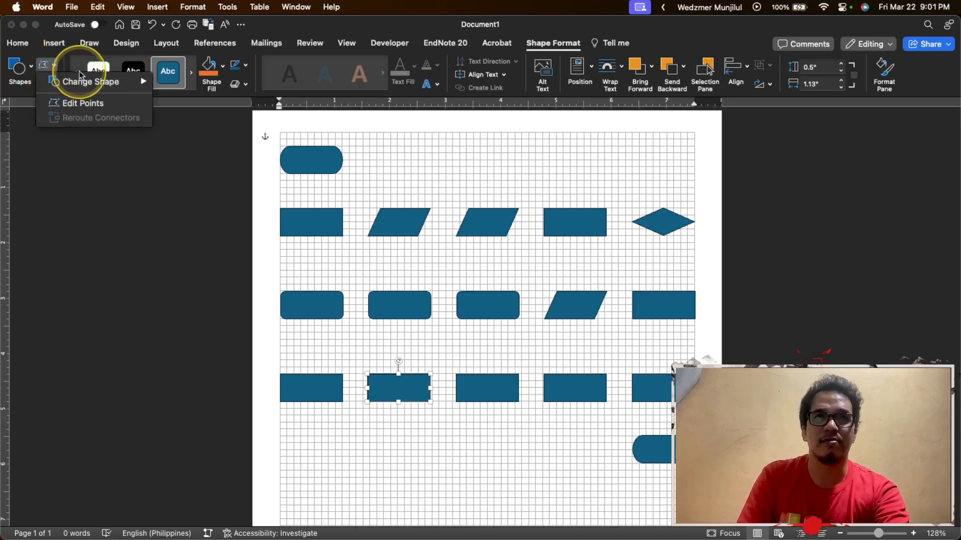
pyautogui.moveTo(103, 80)
pyautogui.scroll(-5, 307, 222)
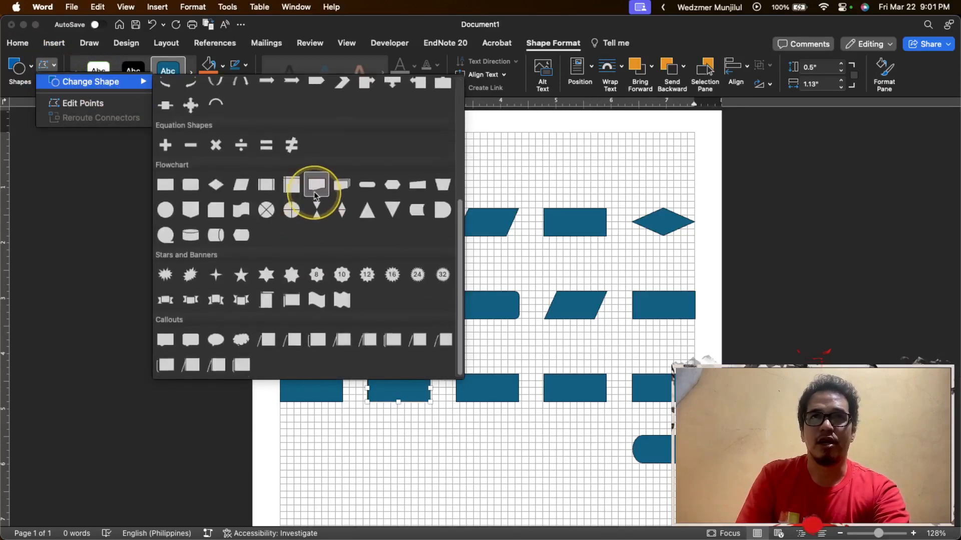
pyautogui.click(317, 183)
# Change the third row's third rectangle to the flowchart Data parallelogram.
pyautogui.click(463, 388)
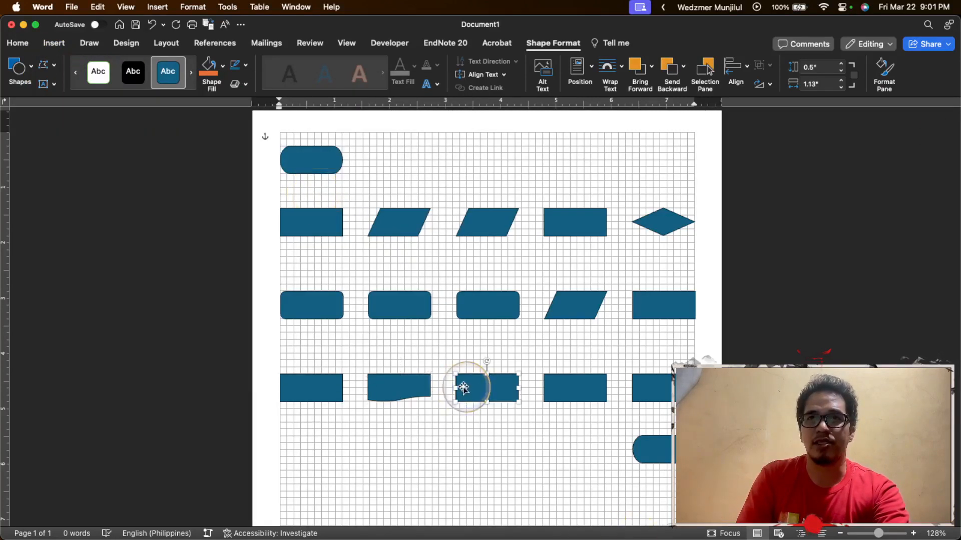
pyautogui.click(55, 67)
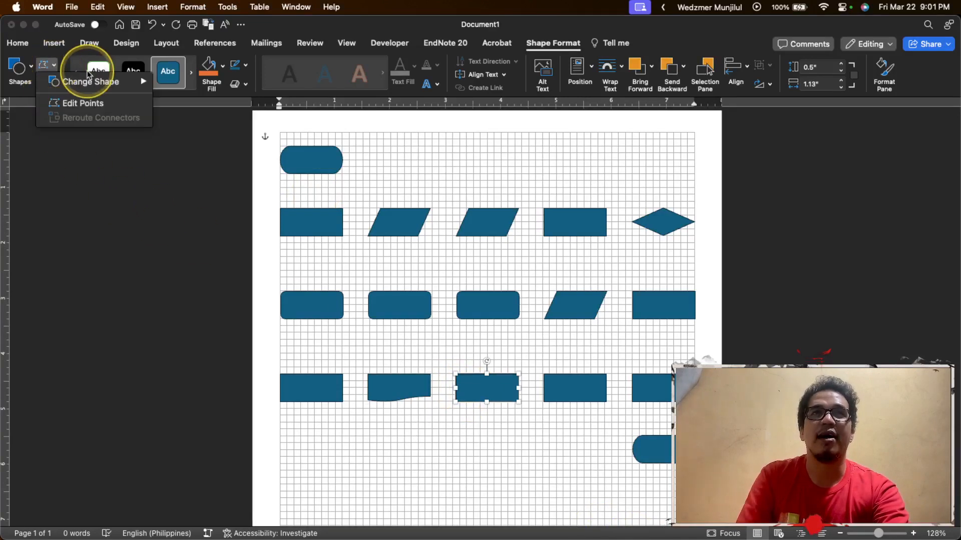
pyautogui.moveTo(95, 81)
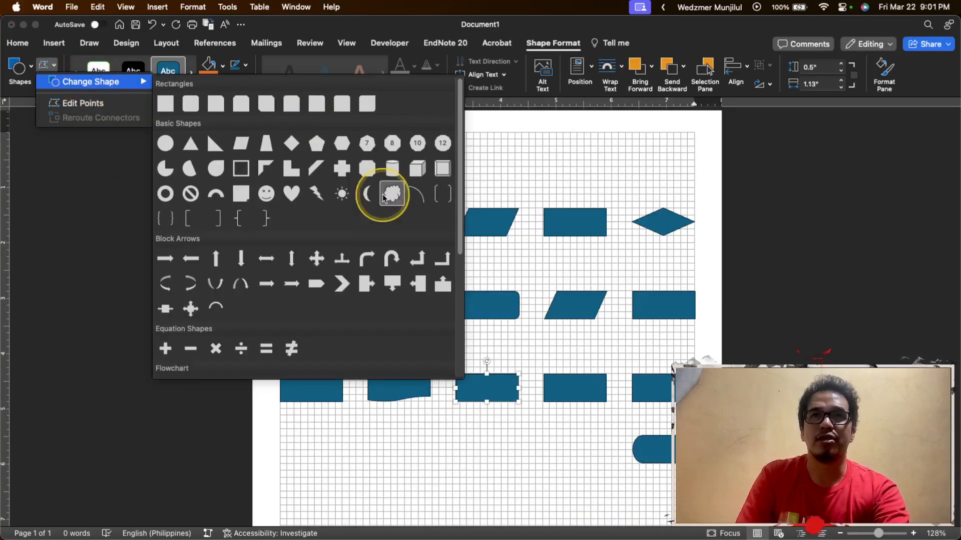
pyautogui.scroll(-5, 382, 197)
pyautogui.click(245, 212)
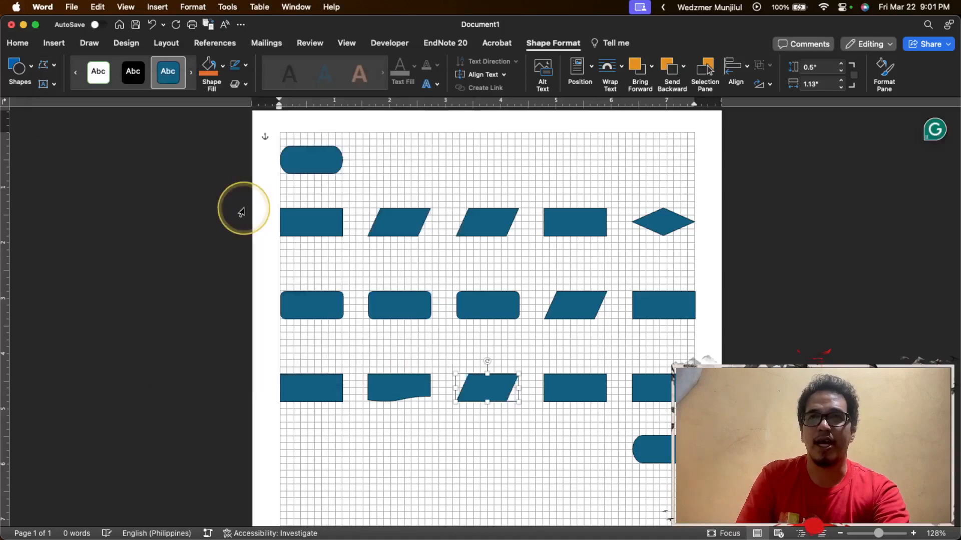
# Compare the remaining shapes with the end of the reference flowchart in Preview, return to Word, deselect the shape and review the whole layout.
pyautogui.press('super+Tab')
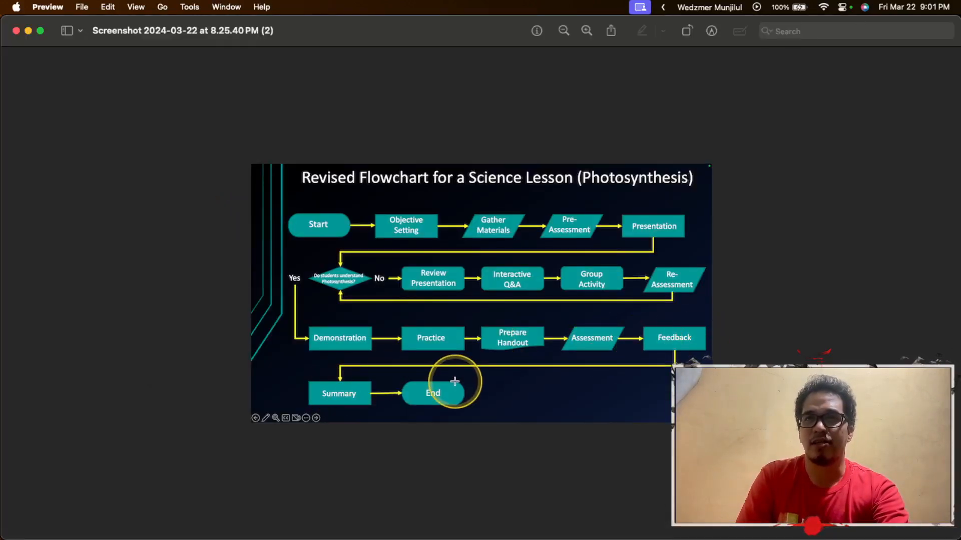
pyautogui.press('super+Tab')
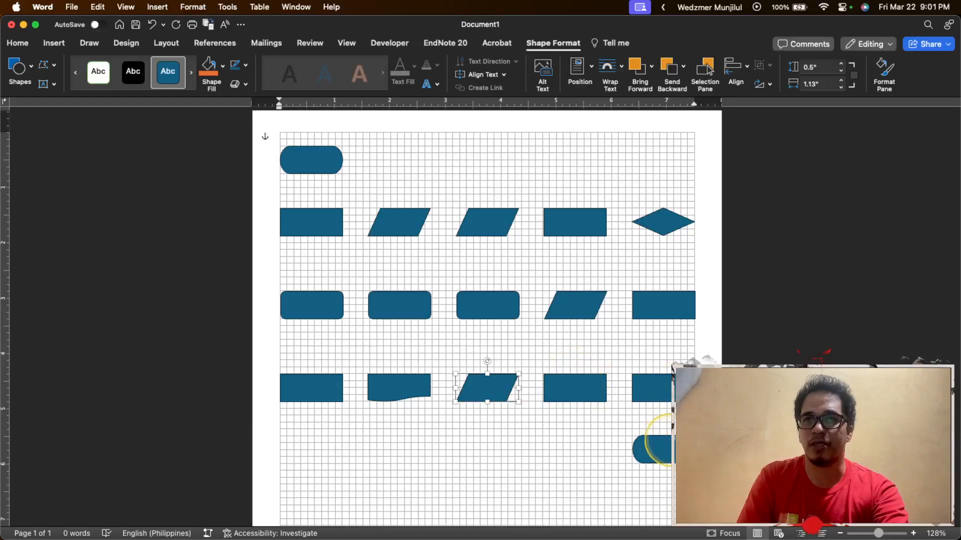
pyautogui.click(741, 438)
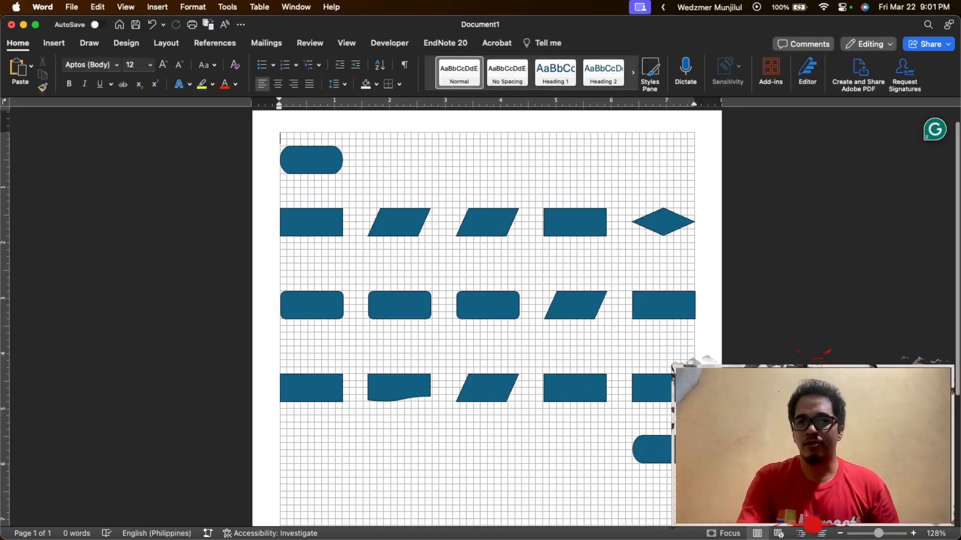
pyautogui.scroll(-3, 487, 318)
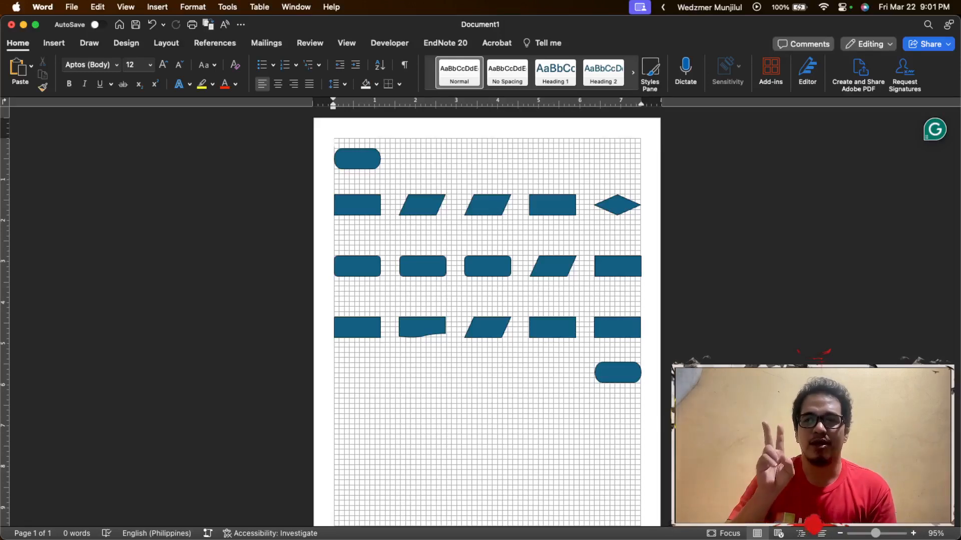
# Add the text START inside the rounded terminator shape at the beginning of the flowchart and deselect it.
pyautogui.scroll(5, 419, 274)
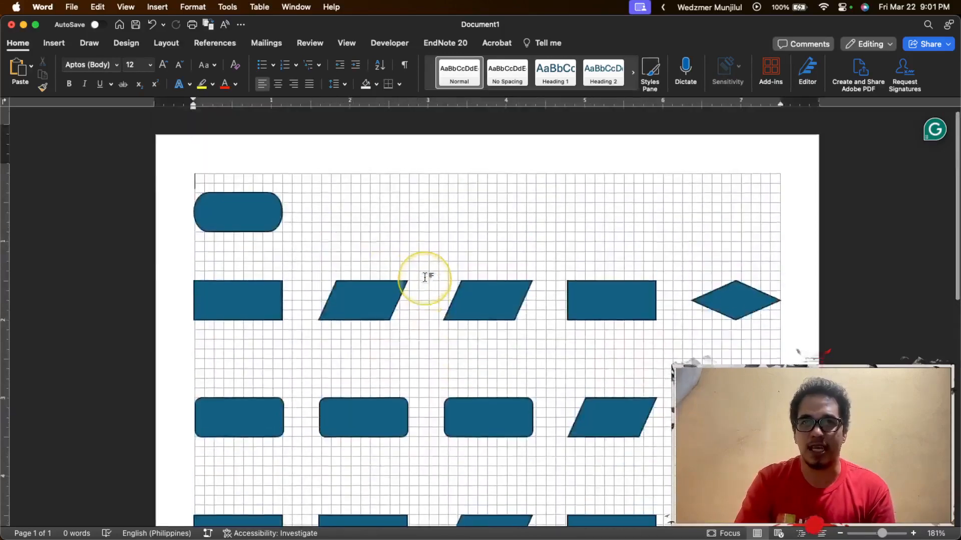
pyautogui.scroll(-1, 350, 251)
pyautogui.rightClick(251, 205)
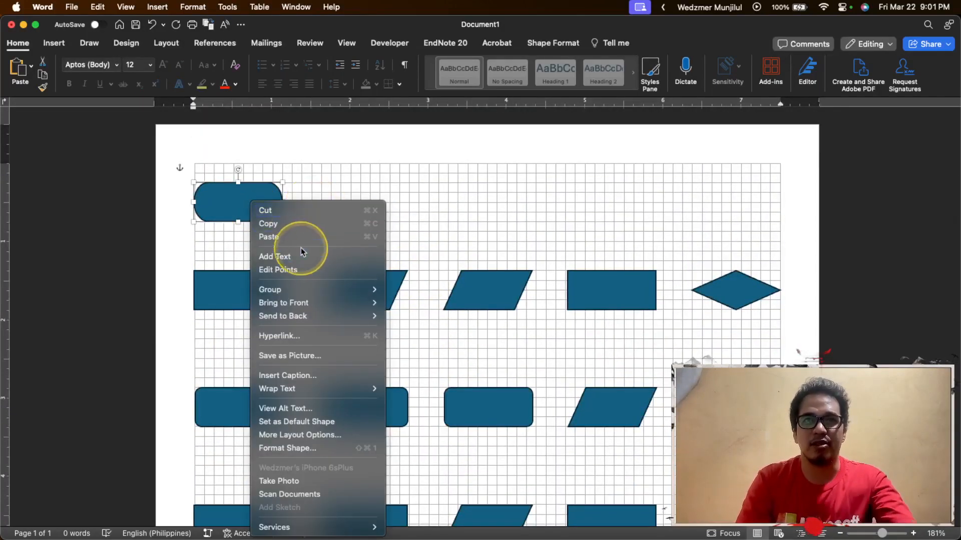
pyautogui.rightClick(233, 202)
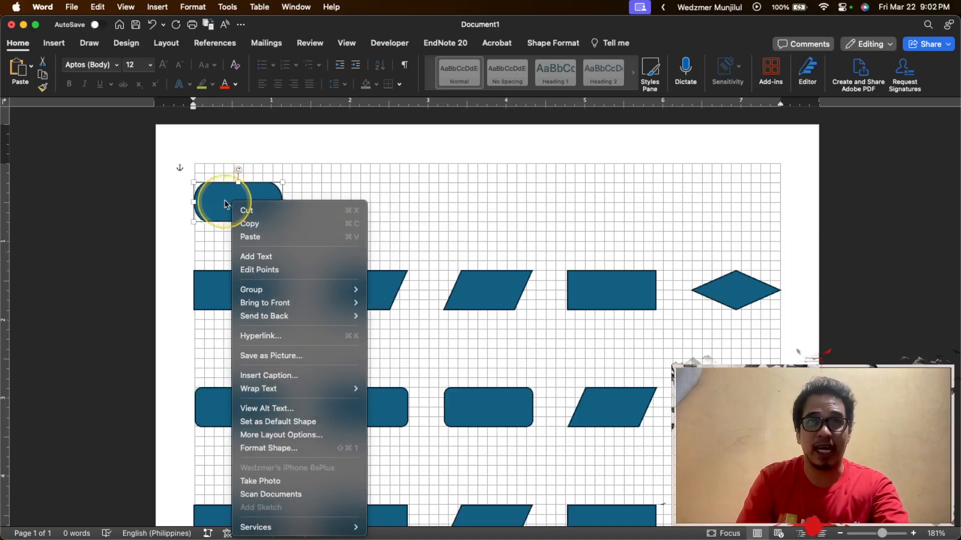
pyautogui.click(276, 264)
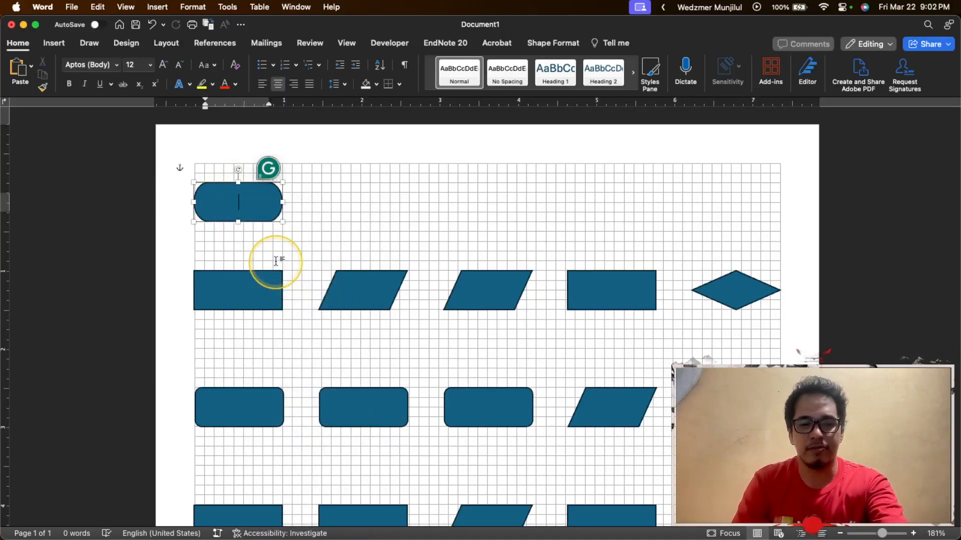
pyautogui.write('START')
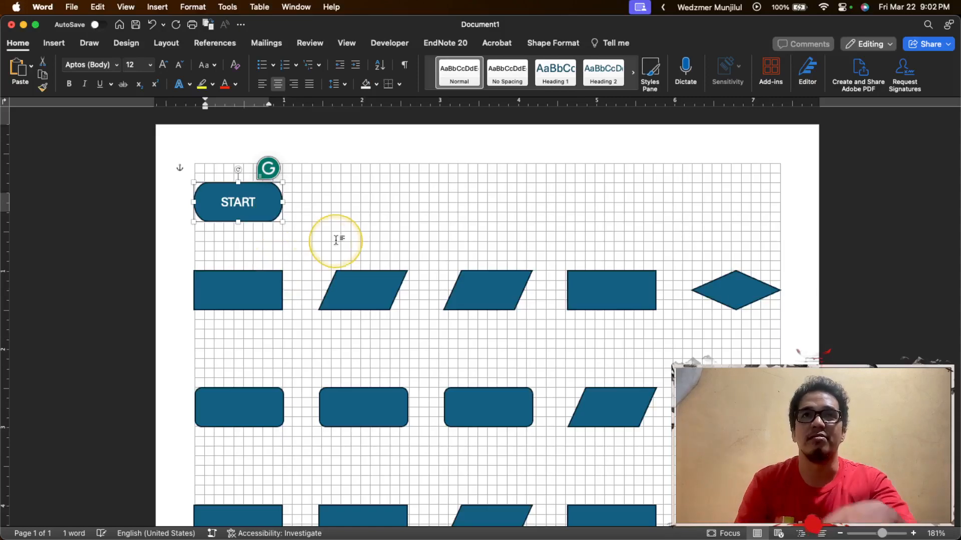
pyautogui.click(335, 240)
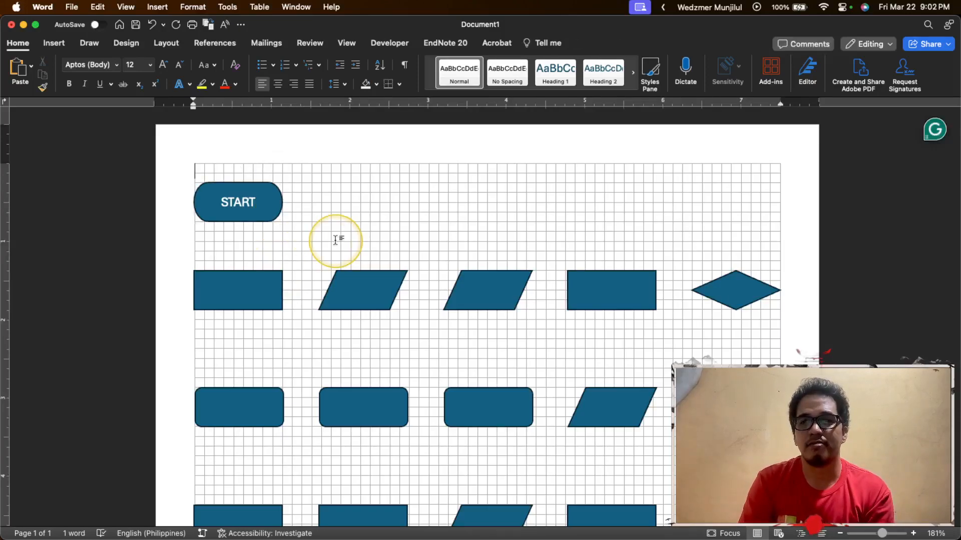
# Add the text END inside the last terminator shape, below the third row, and deselect it.
pyautogui.scroll(-7, 258, 326)
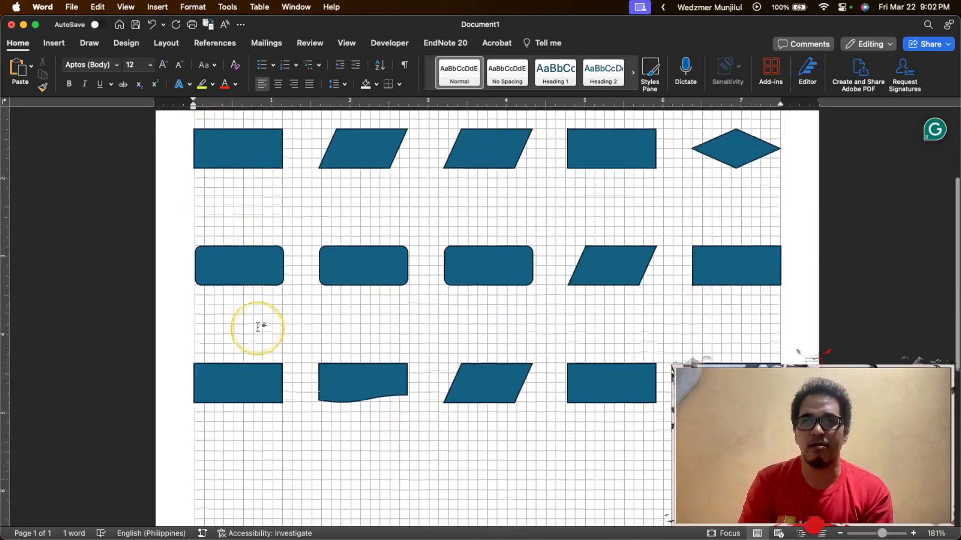
pyautogui.scroll(-3, 650, 391)
pyautogui.scroll(5, 654, 392)
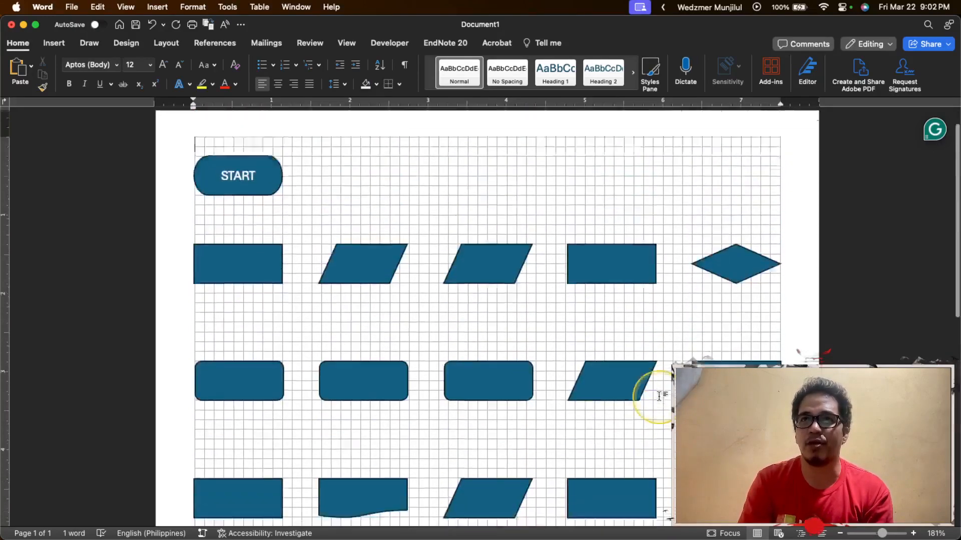
pyautogui.scroll(-7, 655, 394)
pyautogui.scroll(-2, 659, 395)
pyautogui.scroll(6, 659, 396)
pyautogui.scroll(-8, 660, 396)
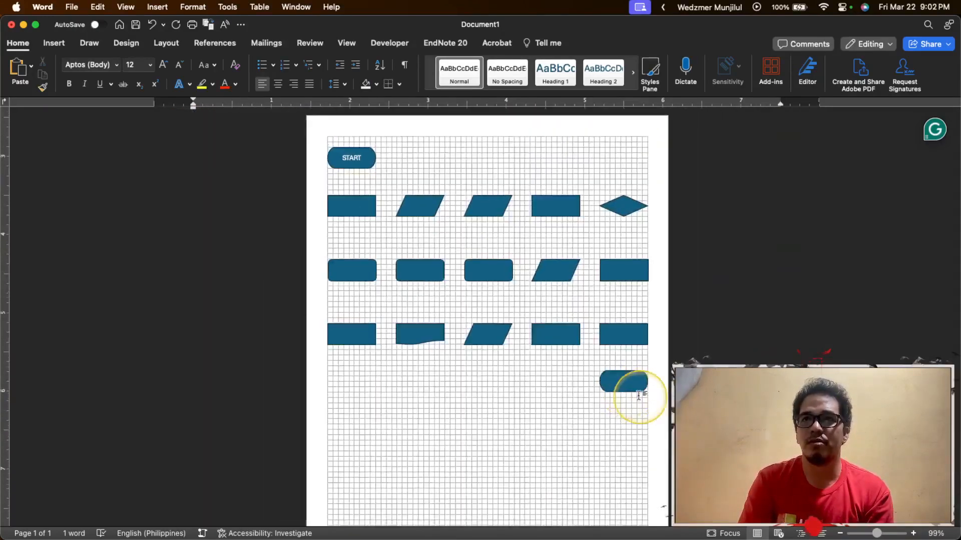
pyautogui.click(622, 379)
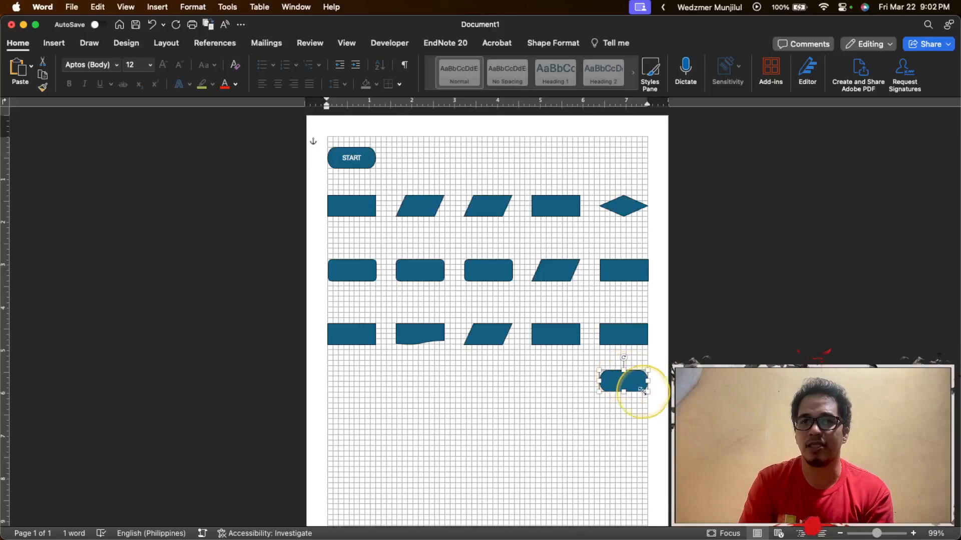
pyautogui.rightClick(630, 387)
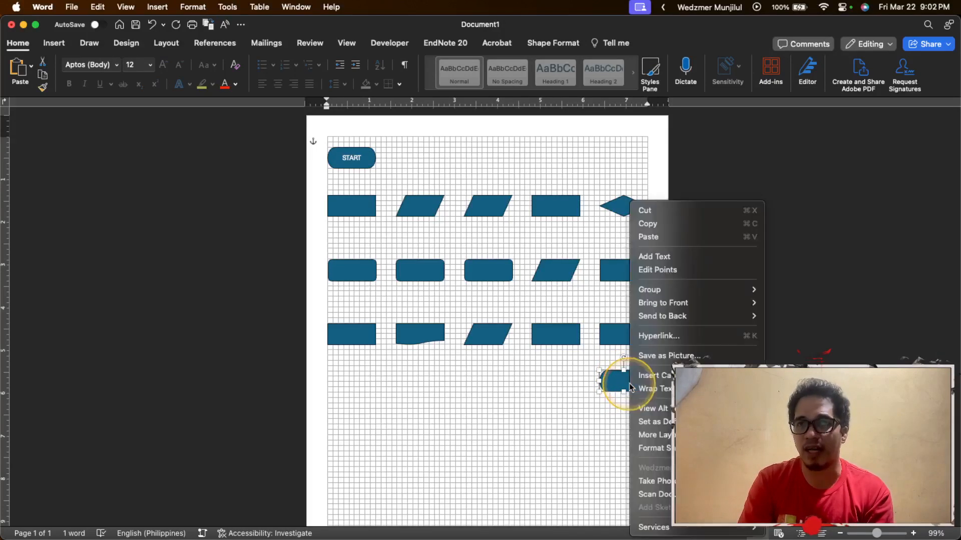
pyautogui.click(666, 257)
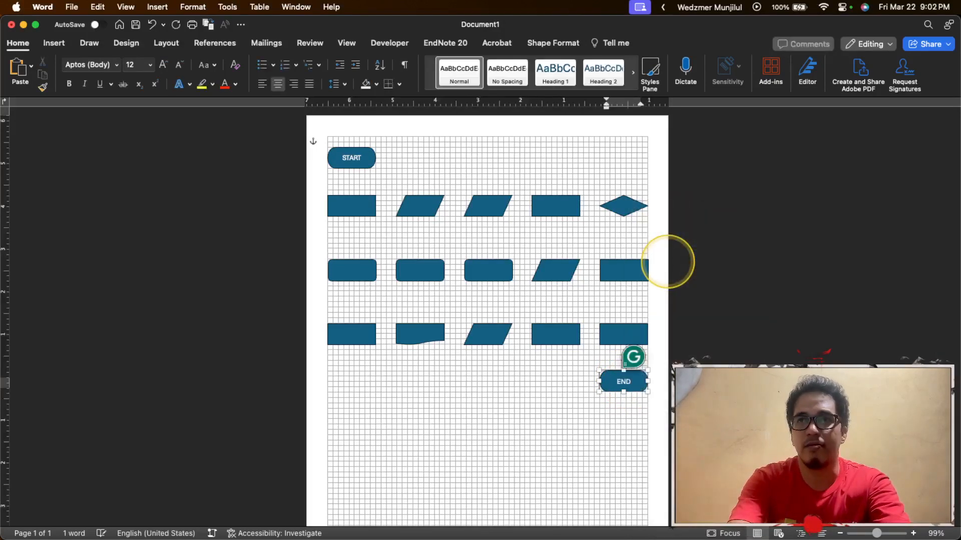
pyautogui.press('Escape')
pyautogui.click(467, 427)
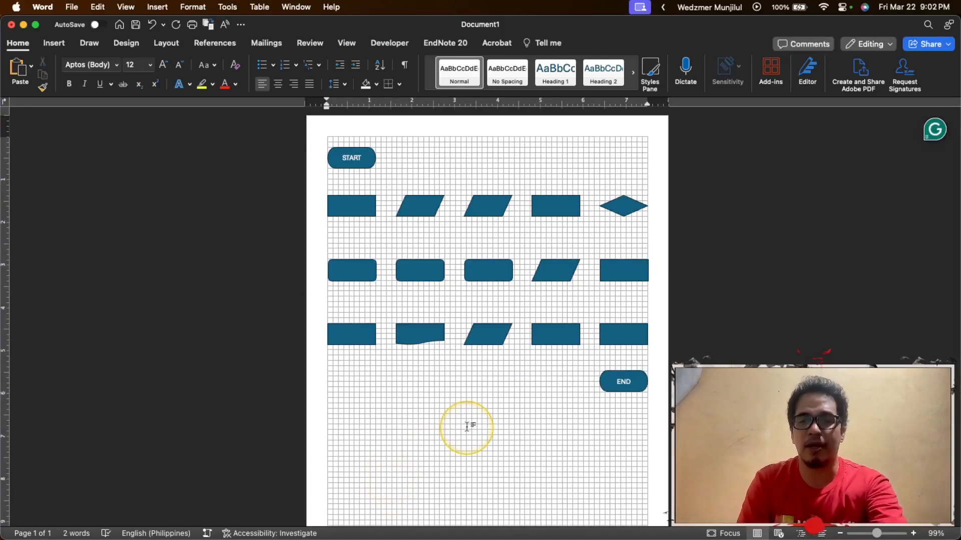
# Switch to the reference flowchart in Preview, examine its shape labels and the decision's Yes and No branches, and return to Word.
pyautogui.press('super+Tab')
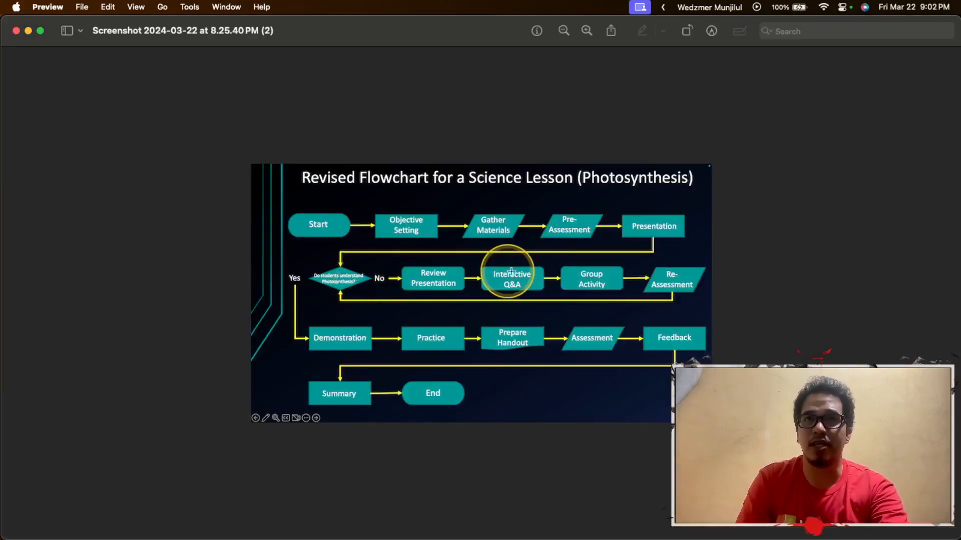
pyautogui.press('super+Tab')
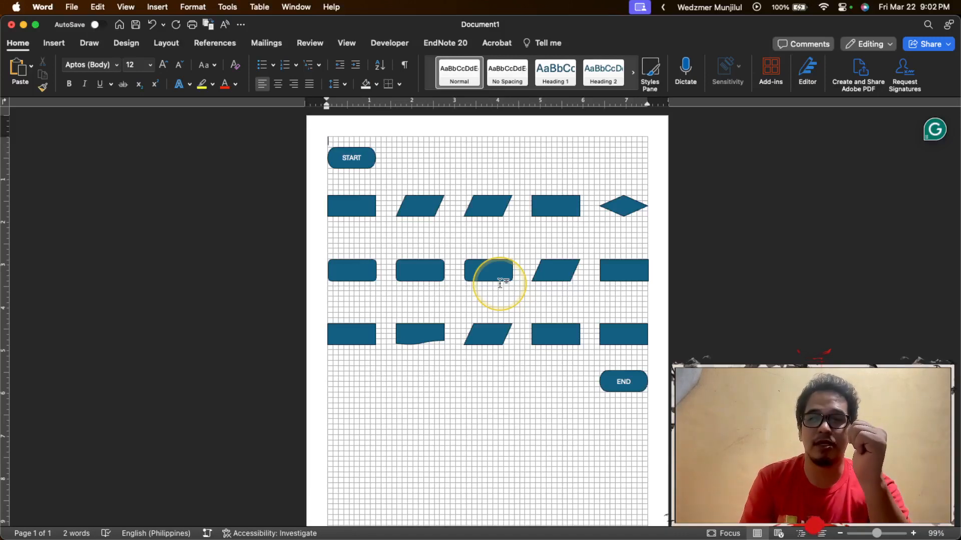
pyautogui.press('super+Tab')
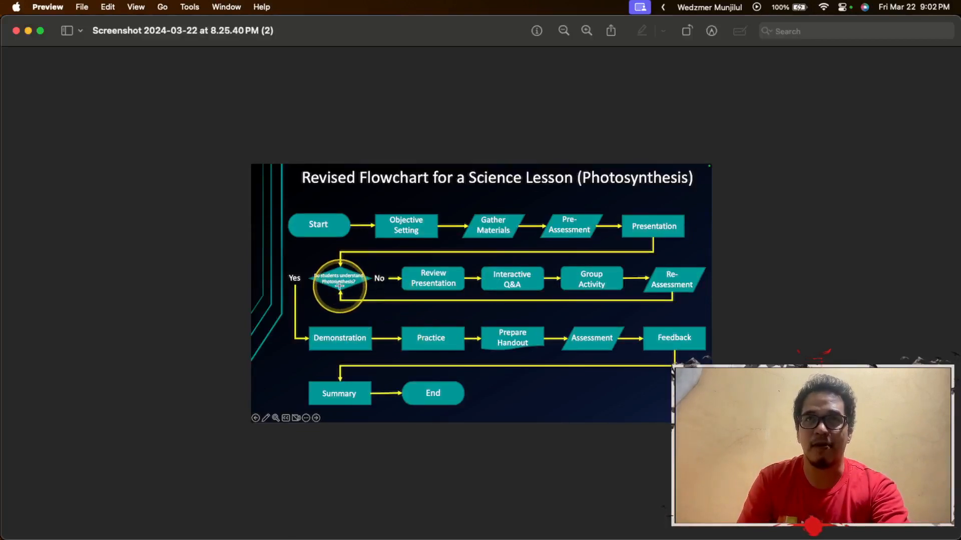
pyautogui.scroll(5, 335, 280)
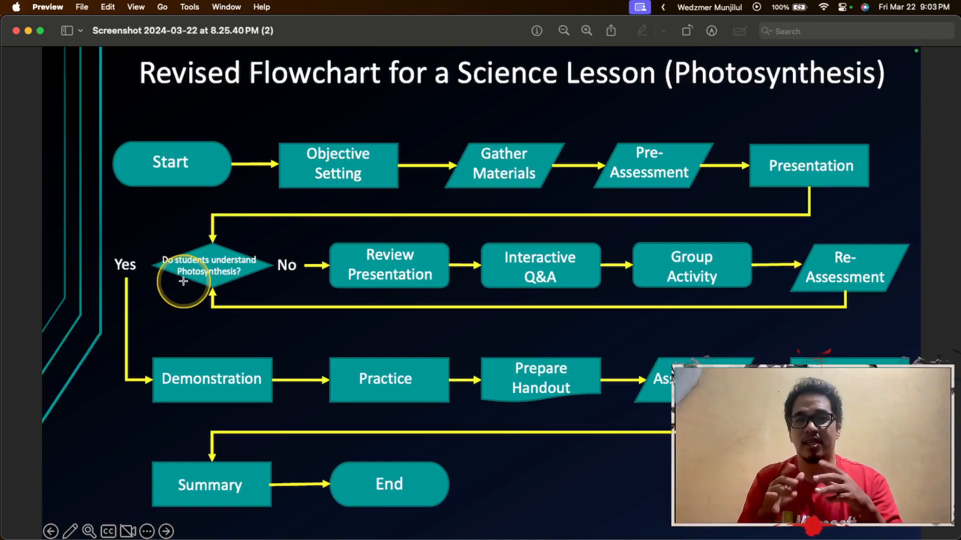
pyautogui.press('super+Tab')
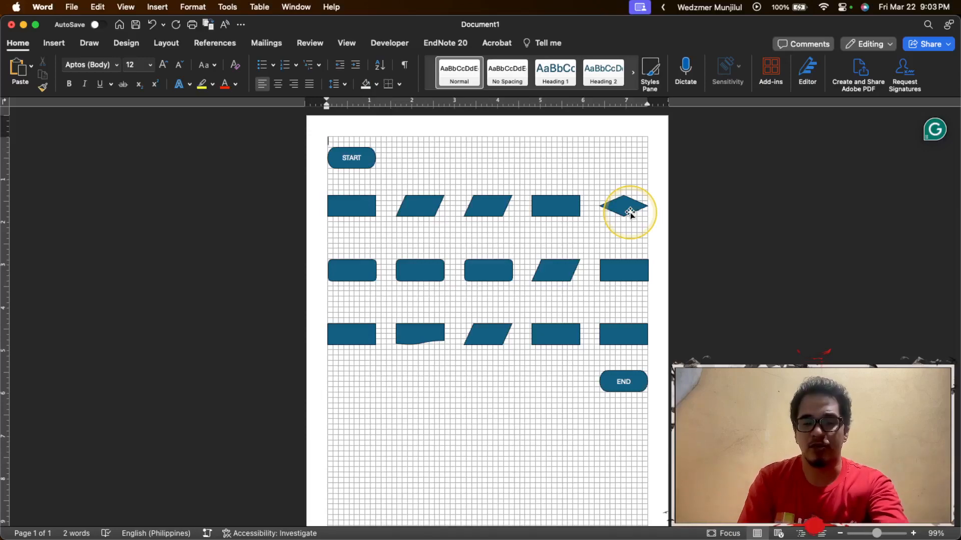
pyautogui.press('super+Tab')
pyautogui.press('super+Tab')
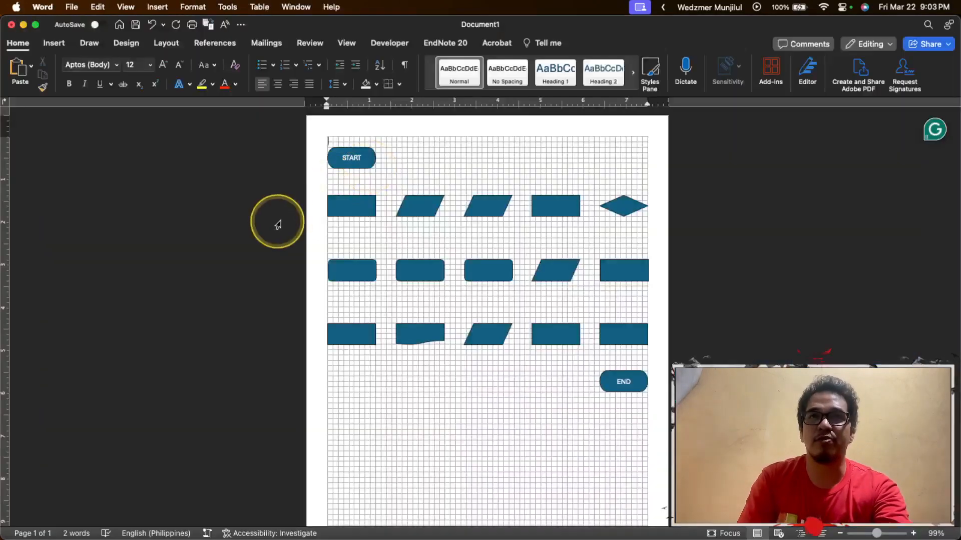
# Add the text Objective Setting inside the rectangle directly below the START shape.
pyautogui.scroll(6, 355, 209)
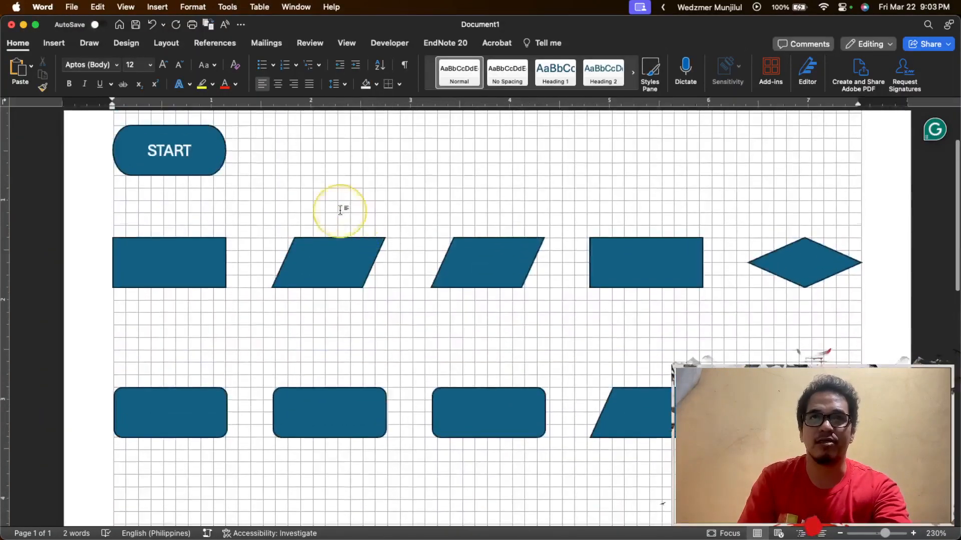
pyautogui.click(190, 266)
pyautogui.rightClick(191, 265)
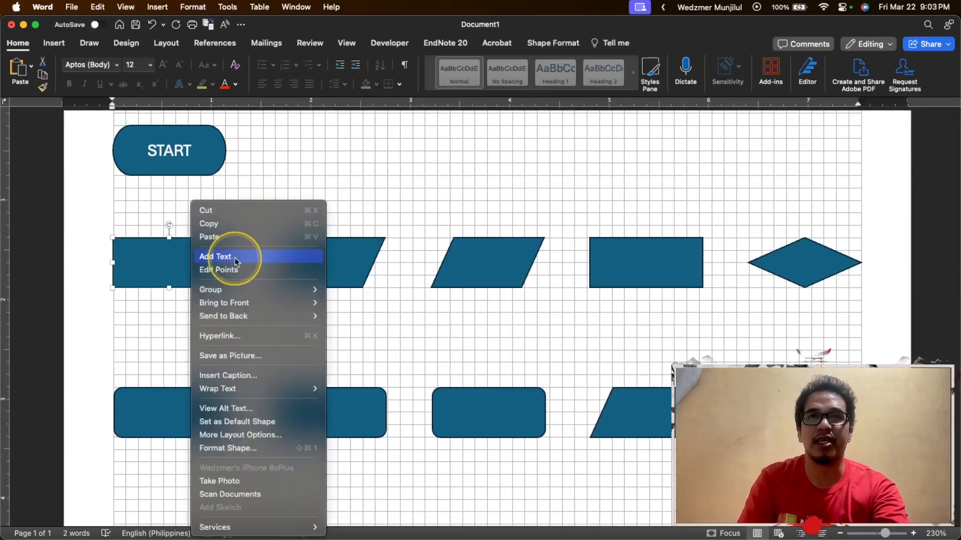
pyautogui.click(236, 258)
pyautogui.write('Obje')
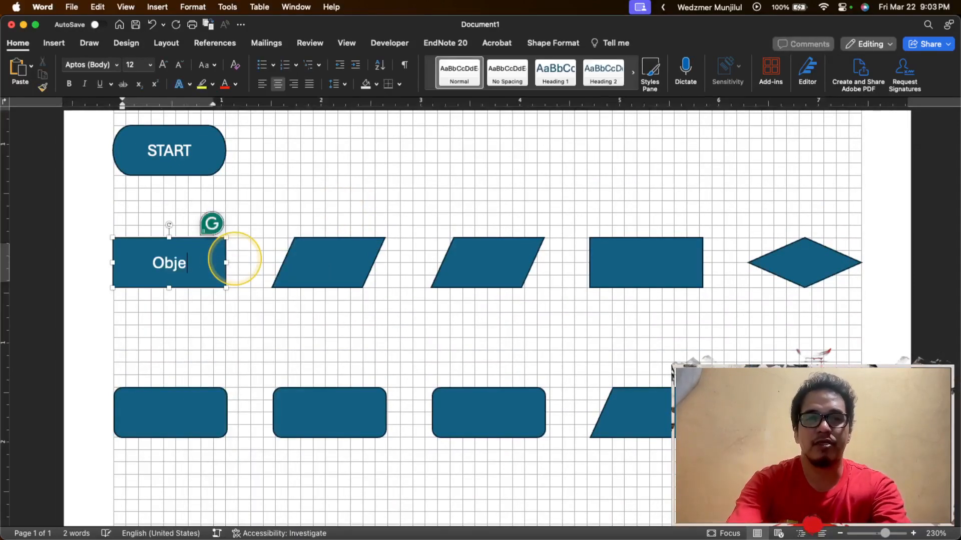
pyautogui.write('ctive Setting')
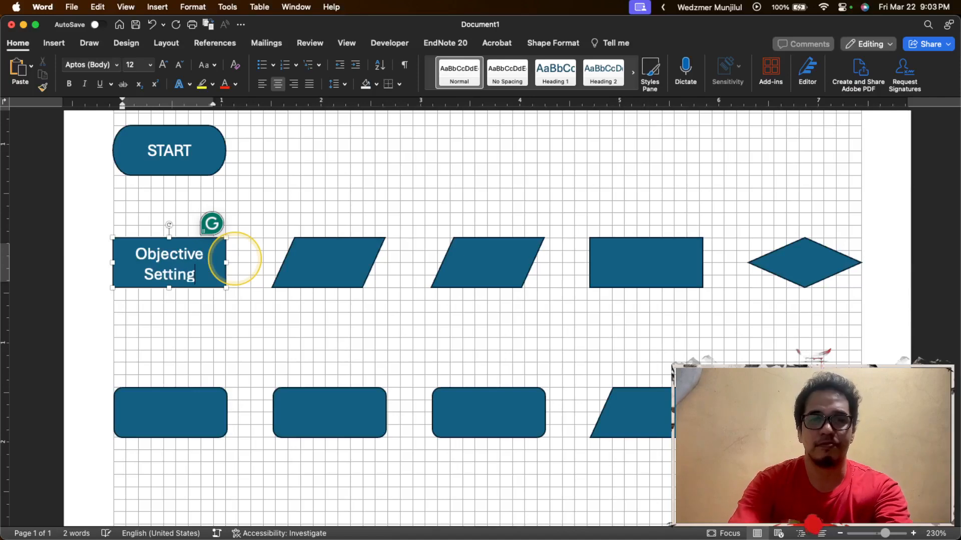
# Check the next label in the Preview reference and try adding Gather Materials as text inside the first parallelogram in Word.
pyautogui.click(332, 262)
pyautogui.press('super+Tab')
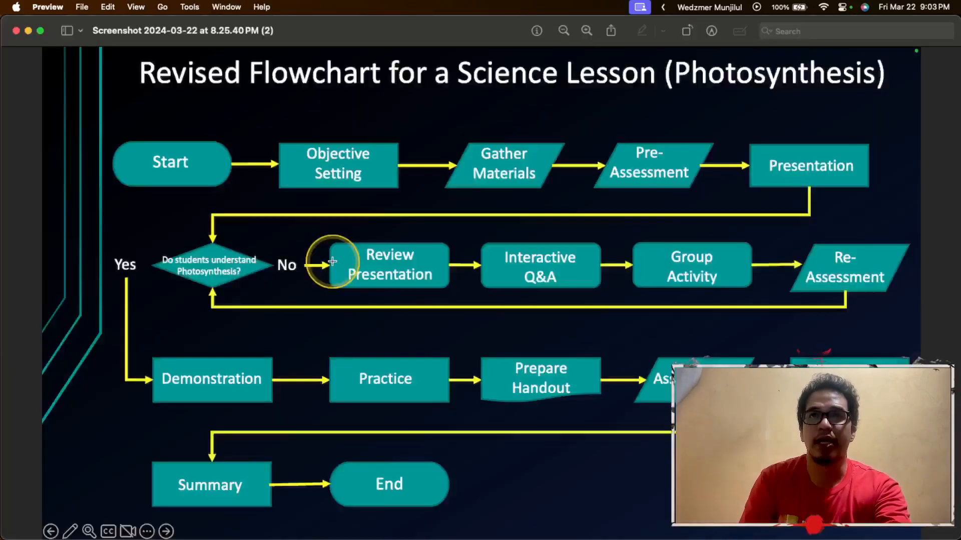
pyautogui.press('super+Tab')
pyautogui.rightClick(328, 261)
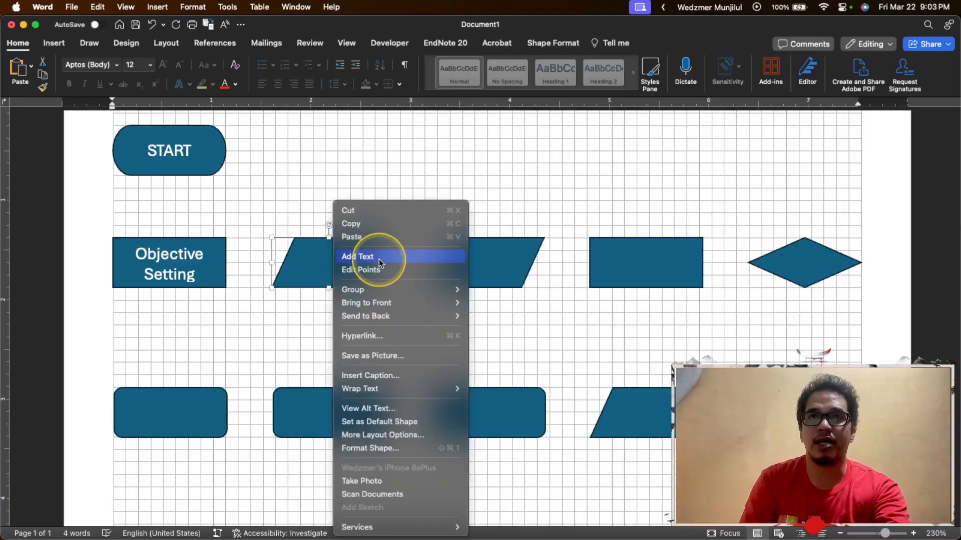
pyautogui.click(381, 253)
pyautogui.write('Gatner\\\\')
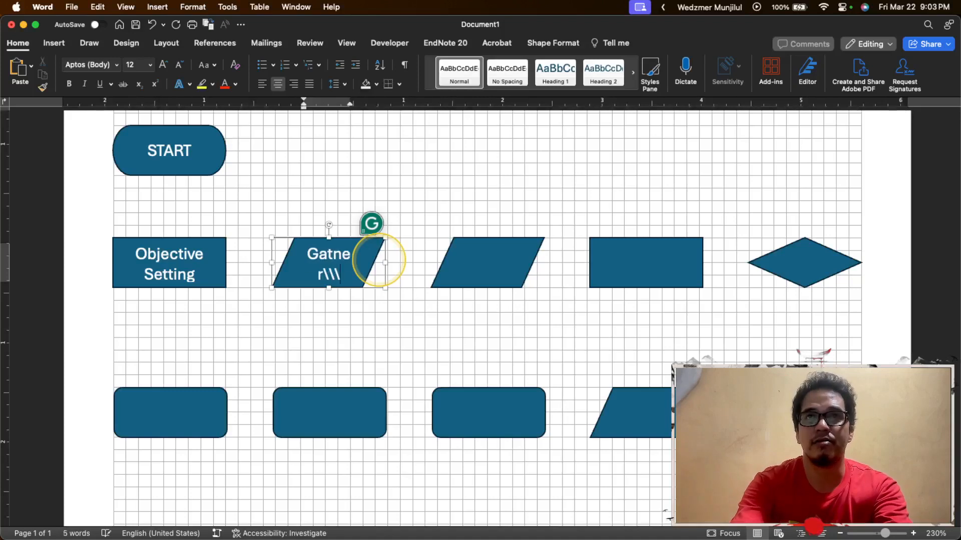
pyautogui.write('\\')
pyautogui.press('BackSpace')
pyautogui.press('BackSpace')
pyautogui.press('BackSpace')
pyautogui.press('BackSpace')
pyautogui.write('her Ma')
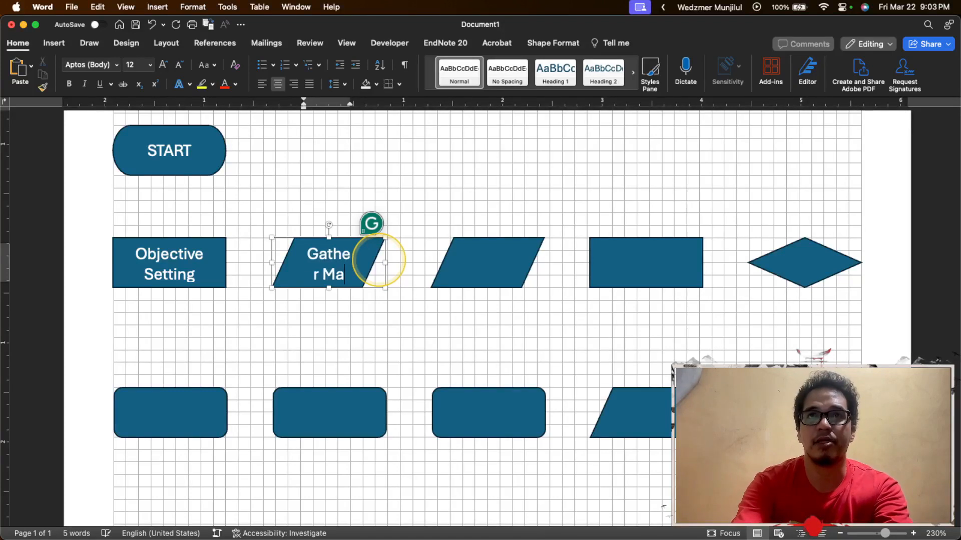
pyautogui.press('BackSpace')
pyautogui.press('BackSpace')
pyautogui.press('BackSpace')
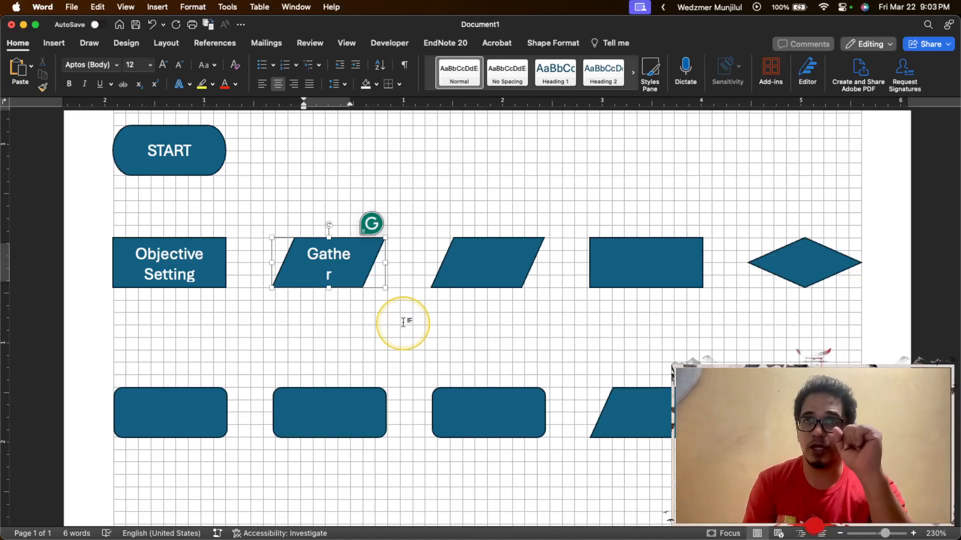
# Select all the text inside the first parallelogram and reduce its font size to 8.
pyautogui.press('super+a')
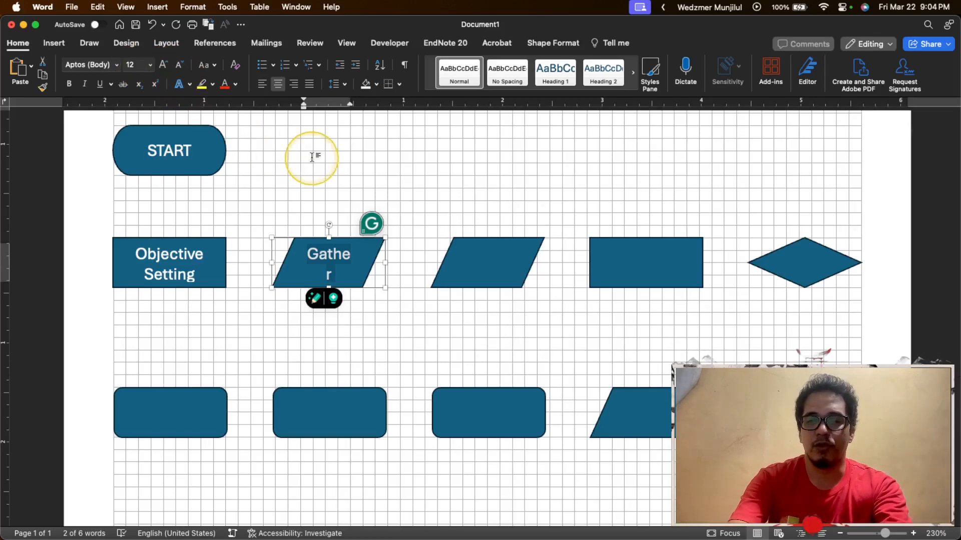
pyautogui.press('super+shift+comma')
pyautogui.press('super+shift+comma')
pyautogui.press('super+shift+comma')
pyautogui.press('super+shift+comma')
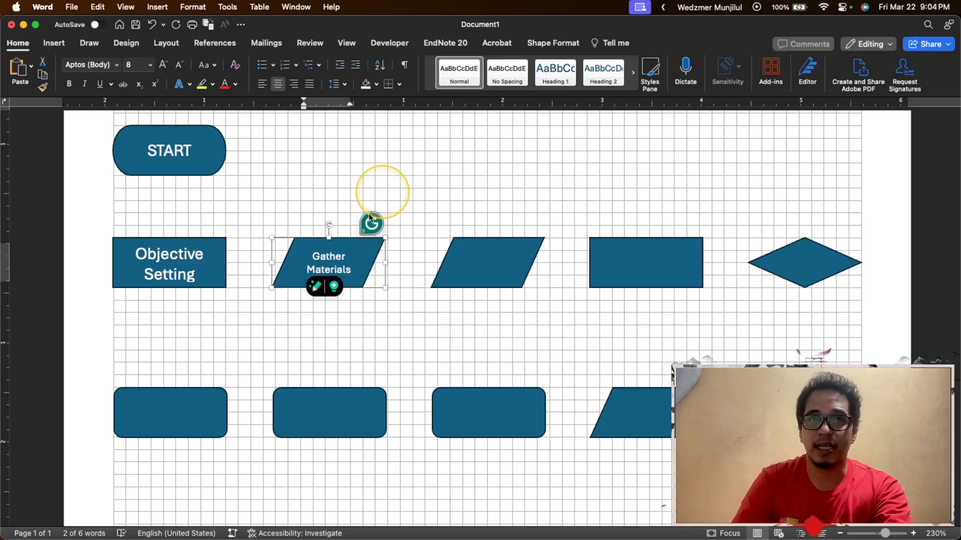
# Delete the Gather Materials text from inside the first parallelogram.
pyautogui.click(328, 260)
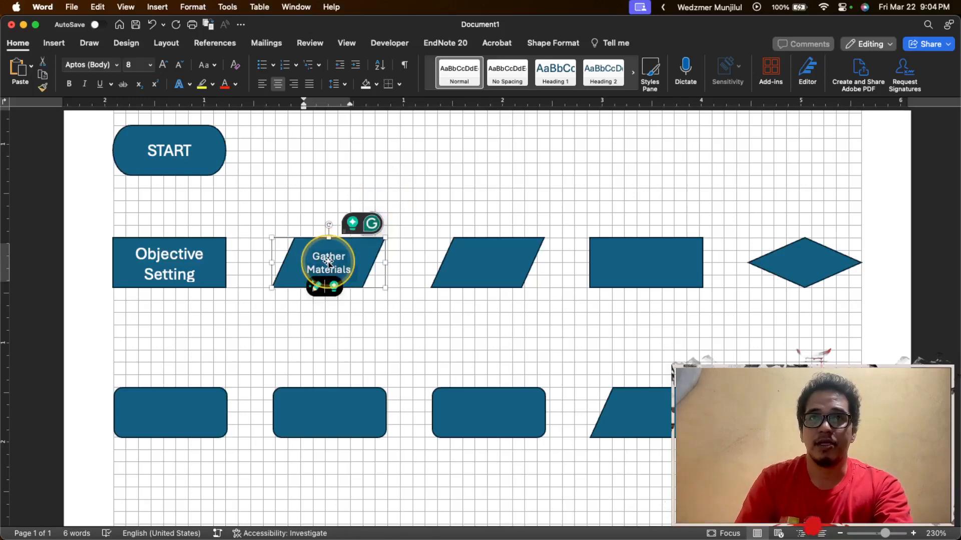
pyautogui.tripleClick(328, 260)
pyautogui.press('BackSpace')
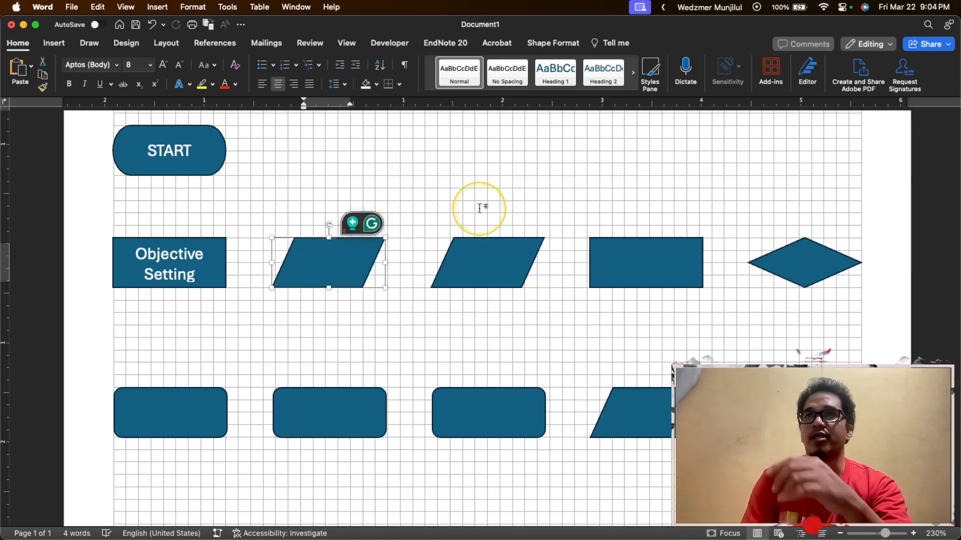
# Start drawing a text box to hold the first parallelogram's label.
pyautogui.click(54, 43)
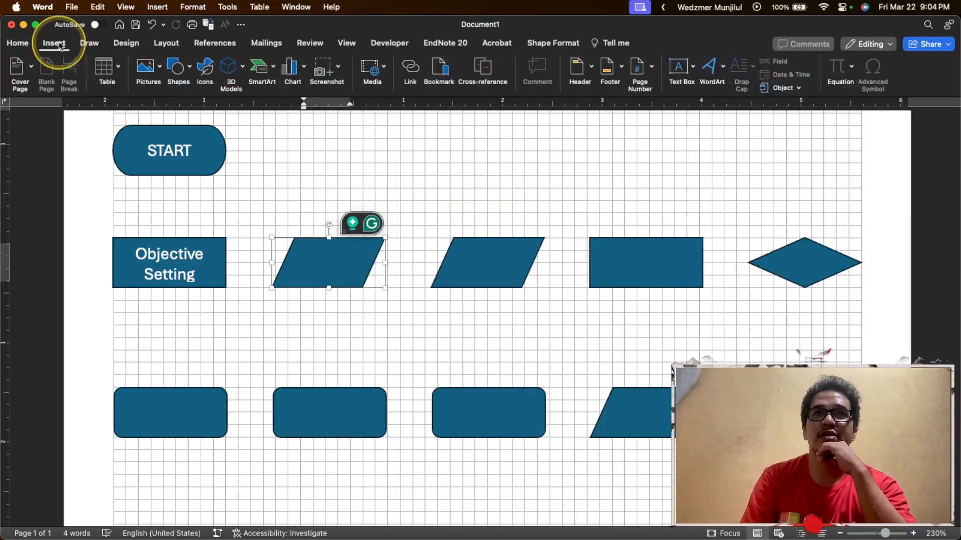
pyautogui.click(679, 73)
pyautogui.click(691, 87)
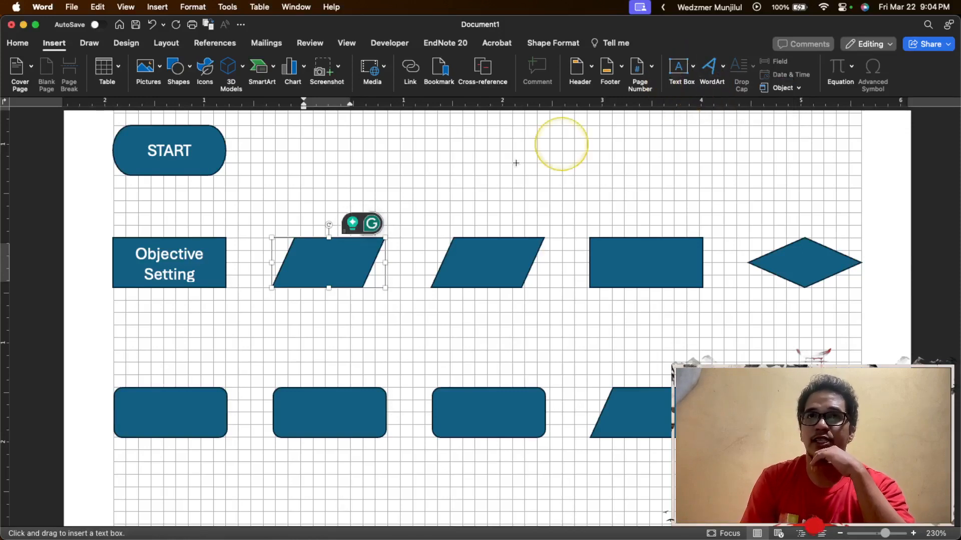